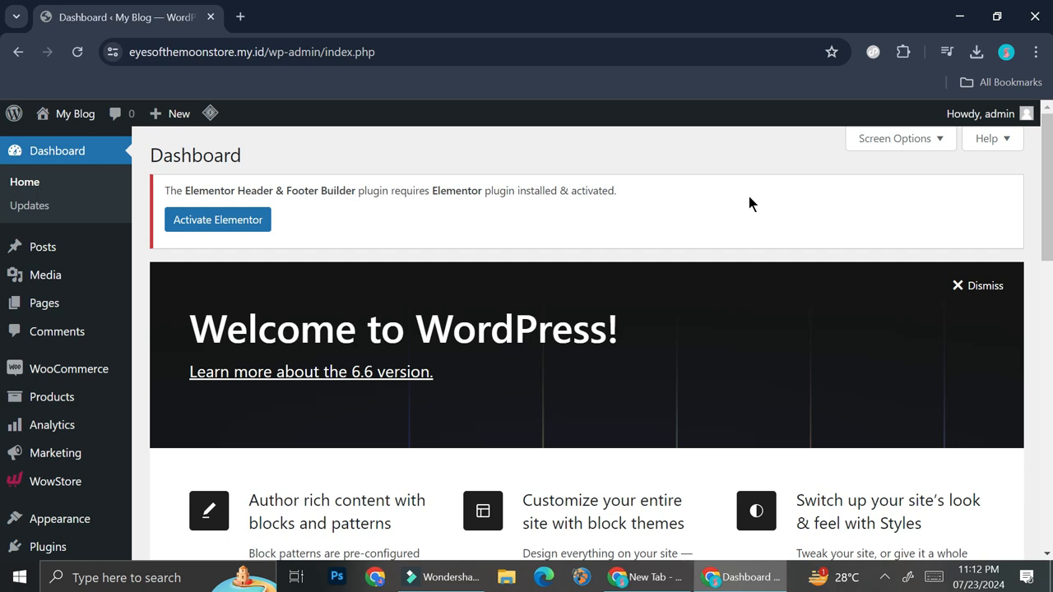
# Open the page for adding new plugins and search the plugin directory for "quiz".
pyautogui.click(27, 553)
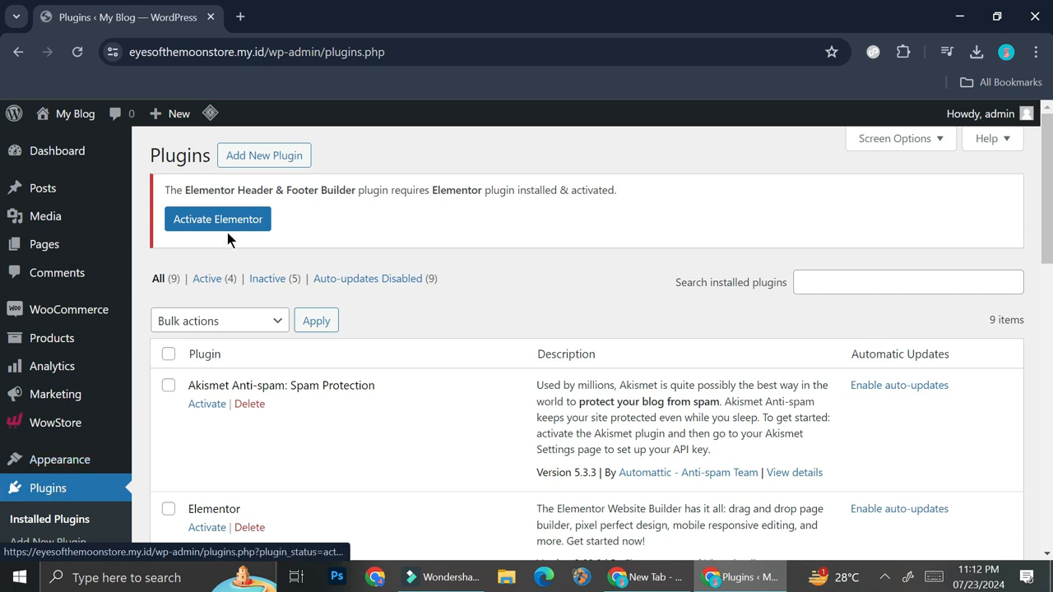
pyautogui.click(259, 157)
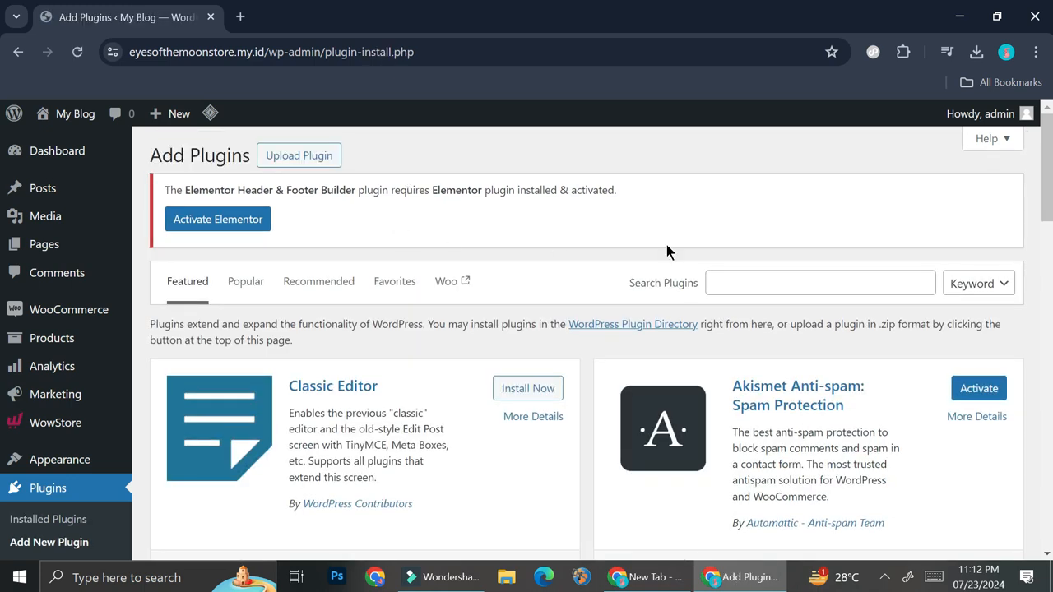
pyautogui.click(730, 280)
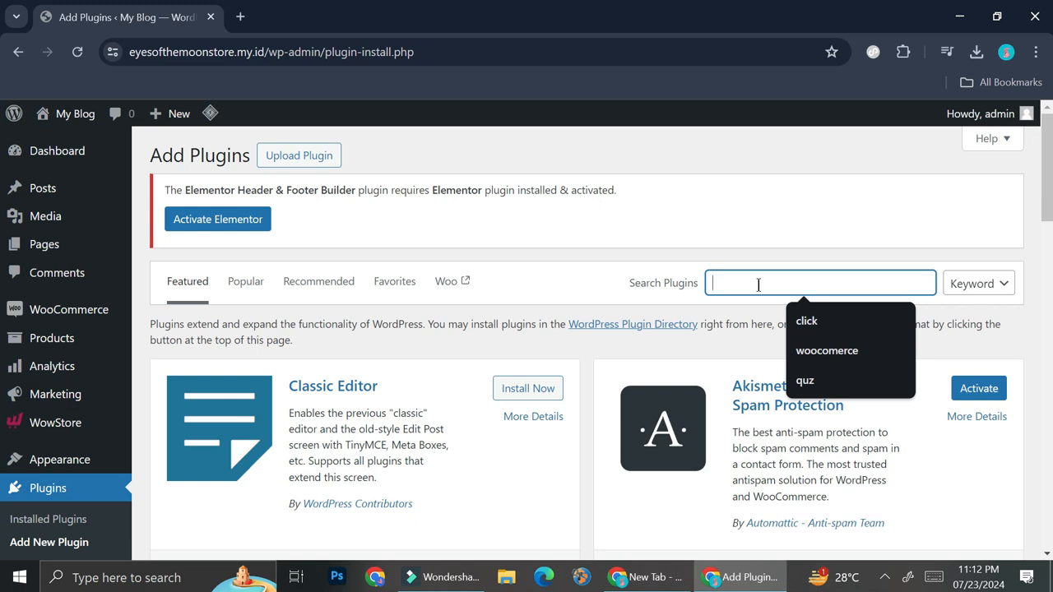
pyautogui.write('quiz')
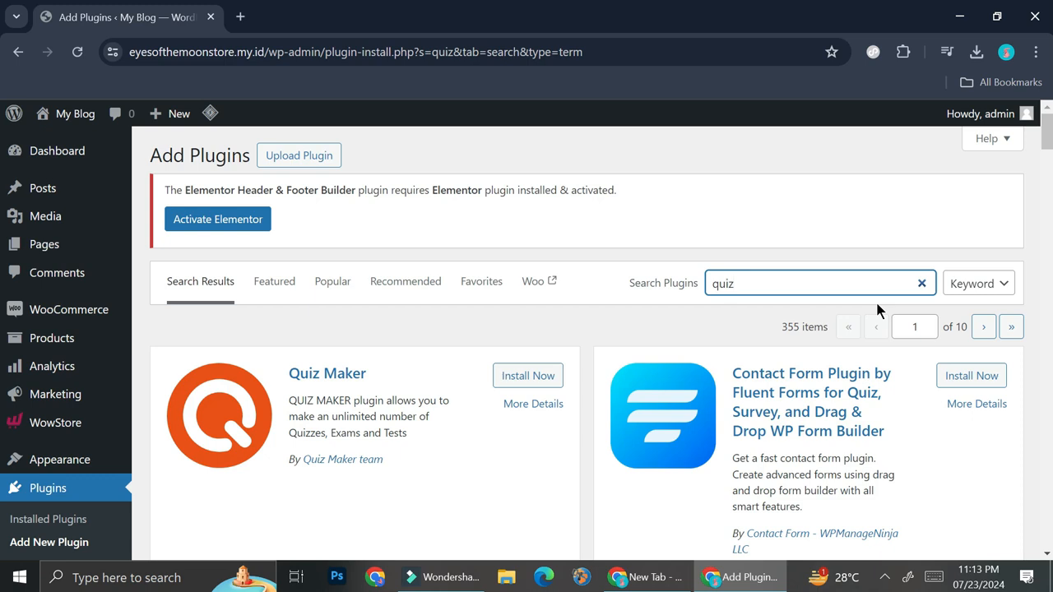
# Look through the plugins offered in the quiz search results and compare their ratings and installation numbers.
pyautogui.scroll(-1, 522, 336)
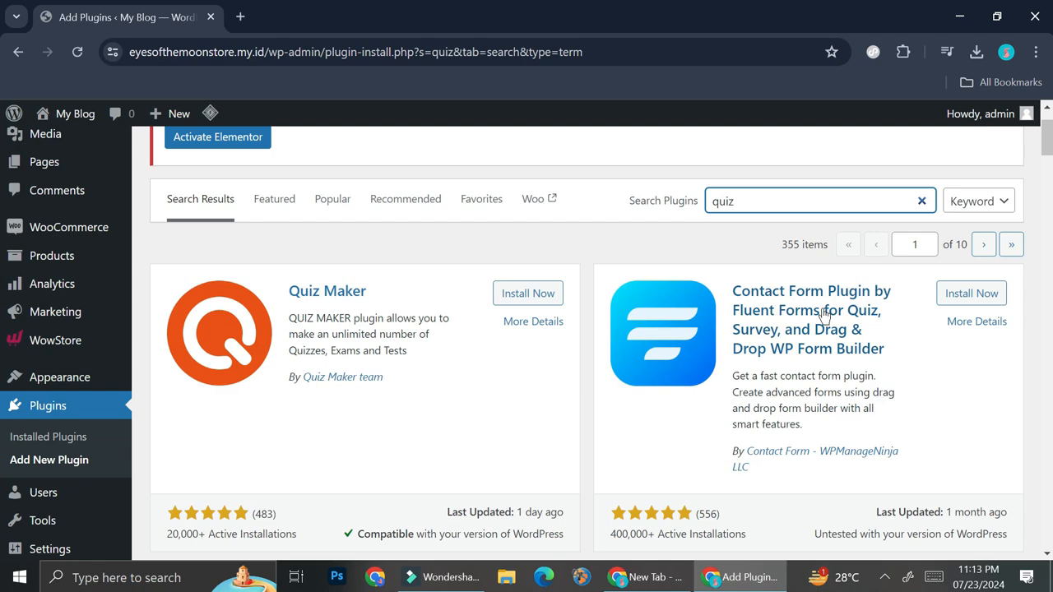
pyautogui.scroll(-1, 810, 312)
pyautogui.scroll(-3, 810, 313)
pyautogui.scroll(3, 810, 279)
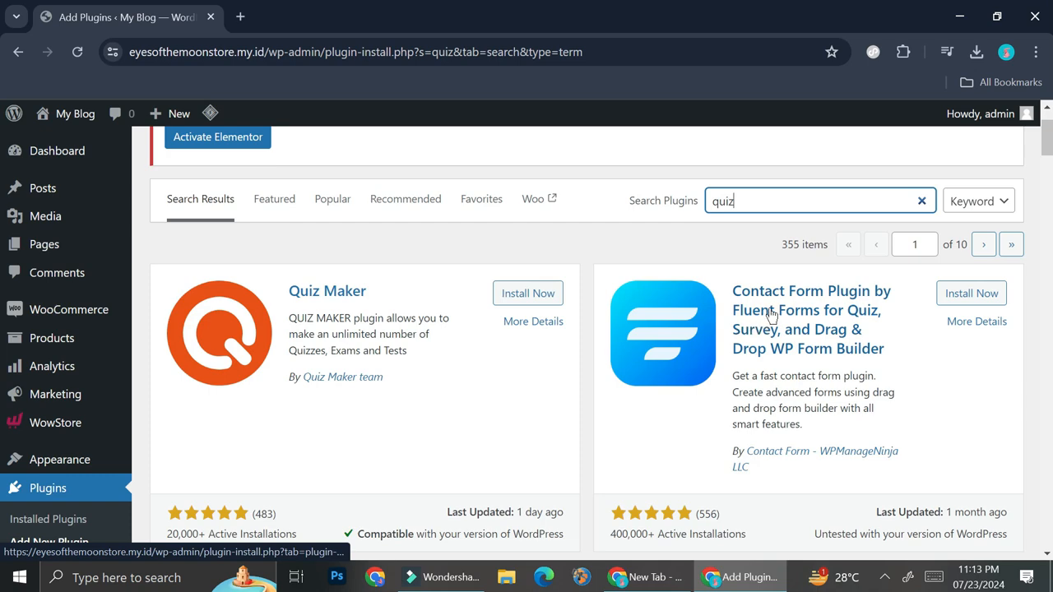
pyautogui.scroll(-3, 771, 315)
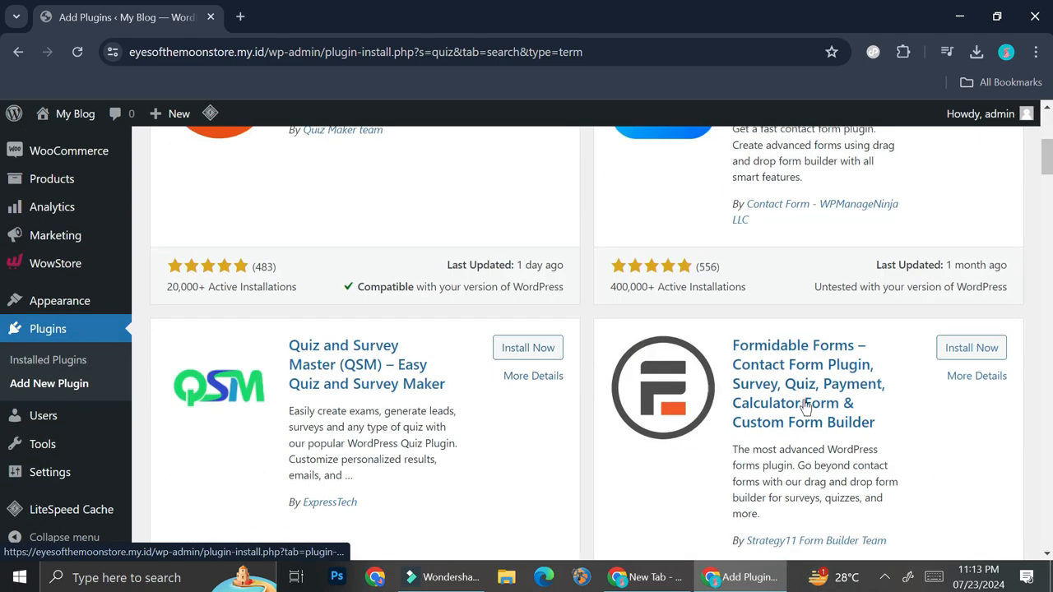
pyautogui.scroll(-1, 806, 407)
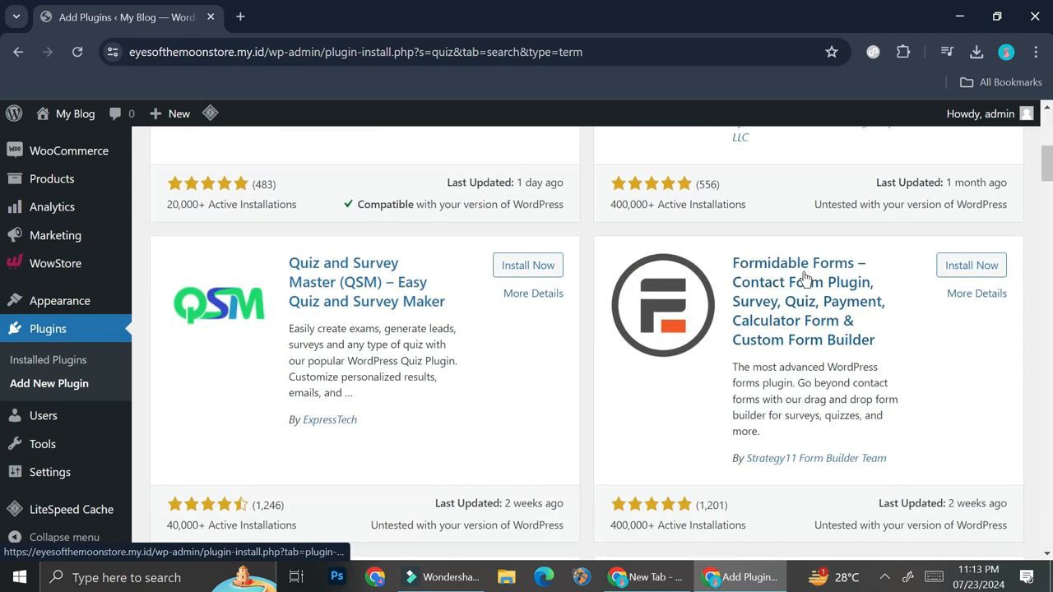
pyautogui.scroll(-4, 847, 292)
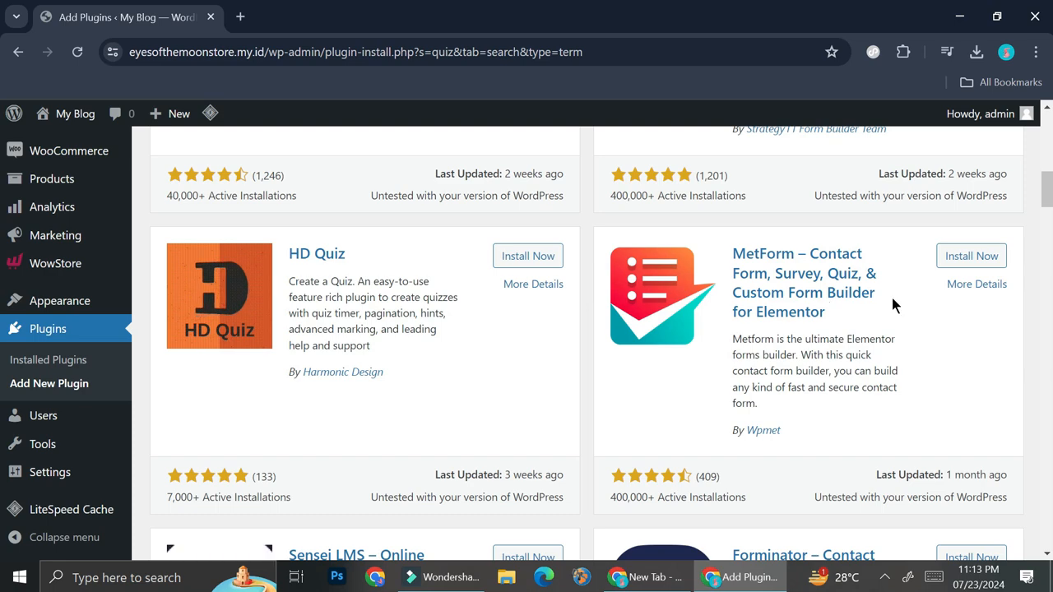
pyautogui.scroll(8, 507, 353)
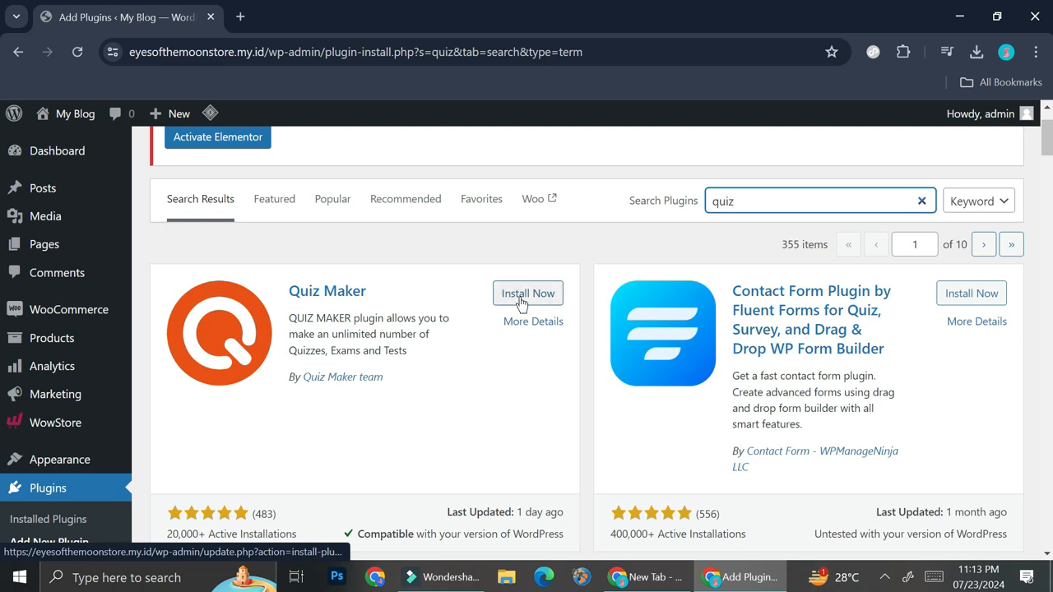
# Review the details of the Quiz Maker plugin, then install and activate it.
pyautogui.click(535, 323)
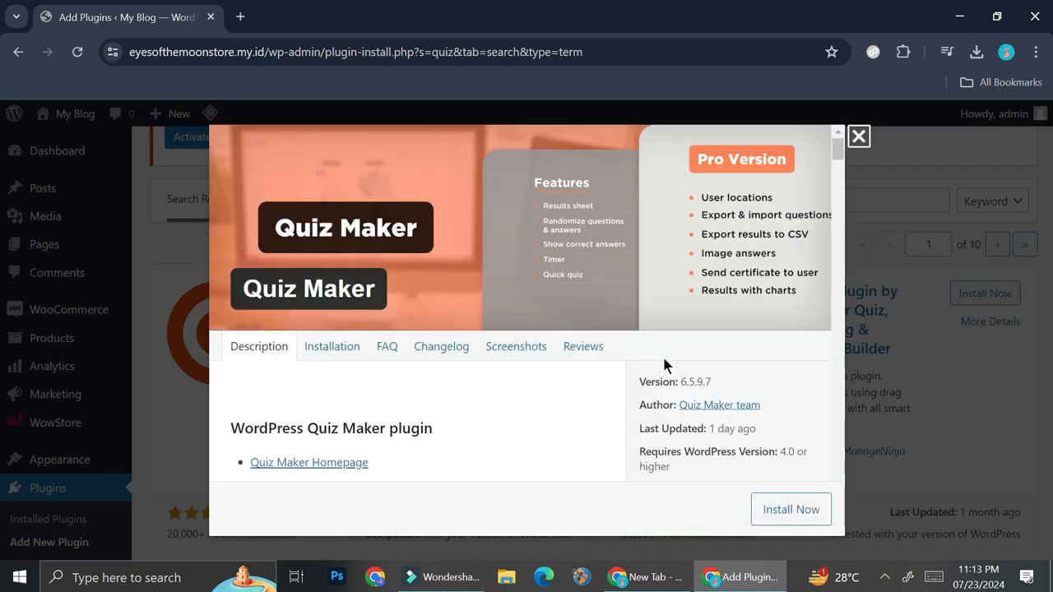
pyautogui.scroll(-10, 518, 394)
pyautogui.scroll(-3, 512, 371)
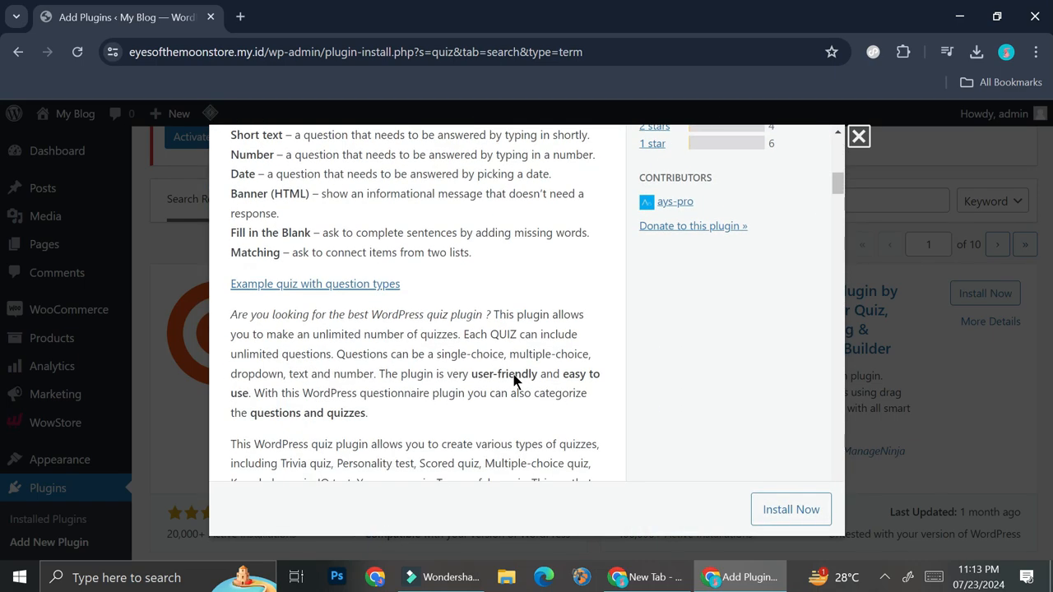
pyautogui.scroll(5, 511, 370)
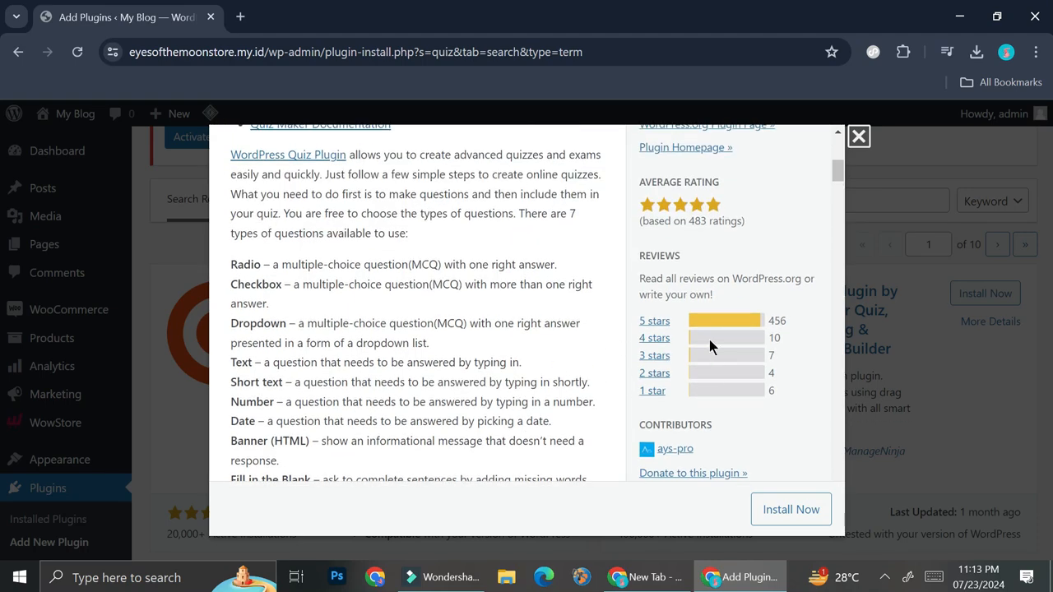
pyautogui.scroll(2, 708, 337)
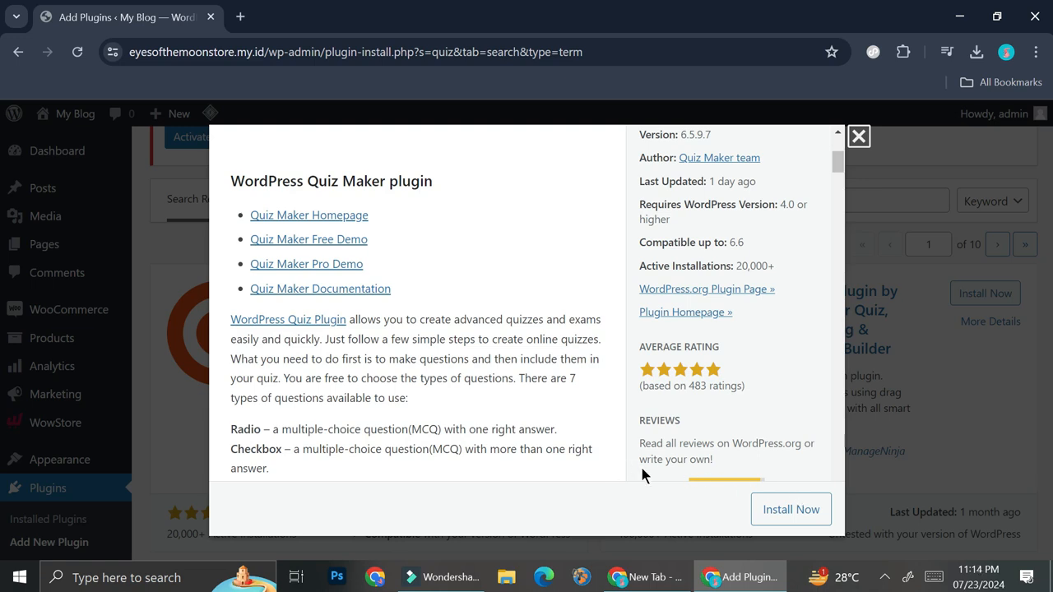
pyautogui.click(790, 510)
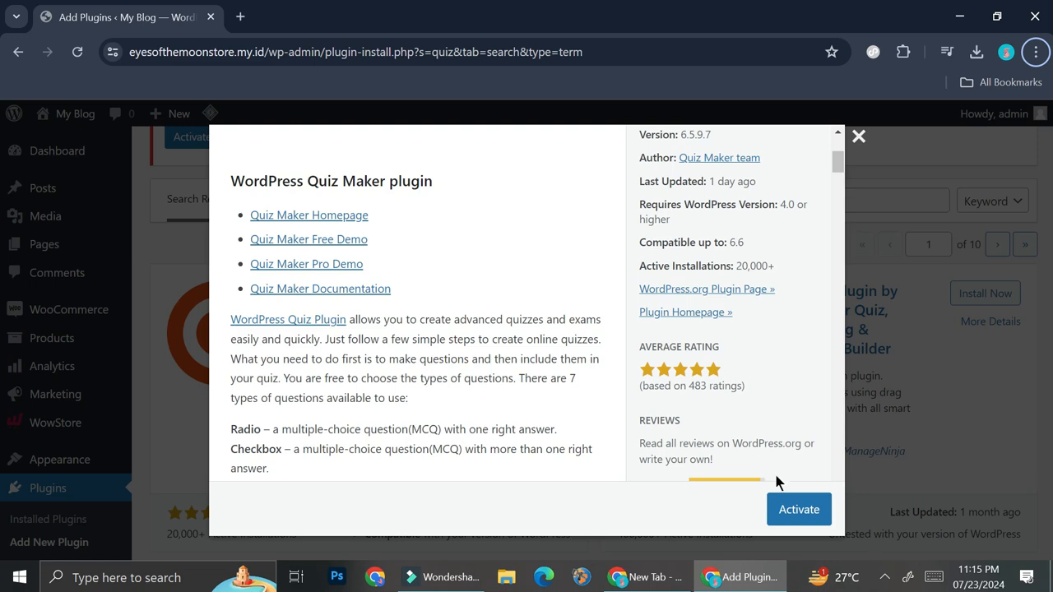
pyautogui.click(796, 510)
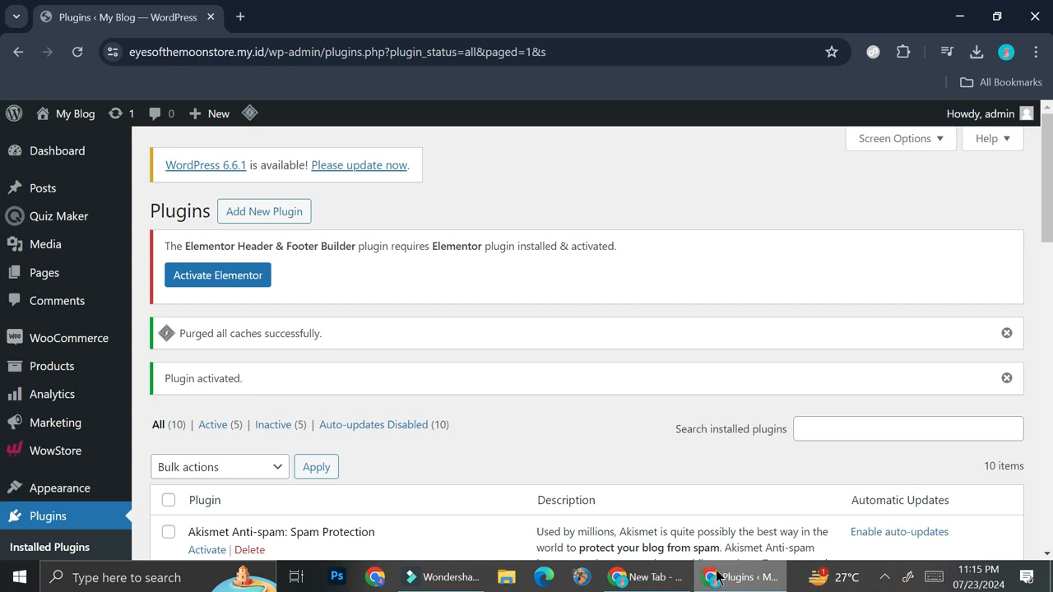
# Locate Quiz Maker in the list of installed plugins and select its entry.
pyautogui.scroll(-2, 623, 467)
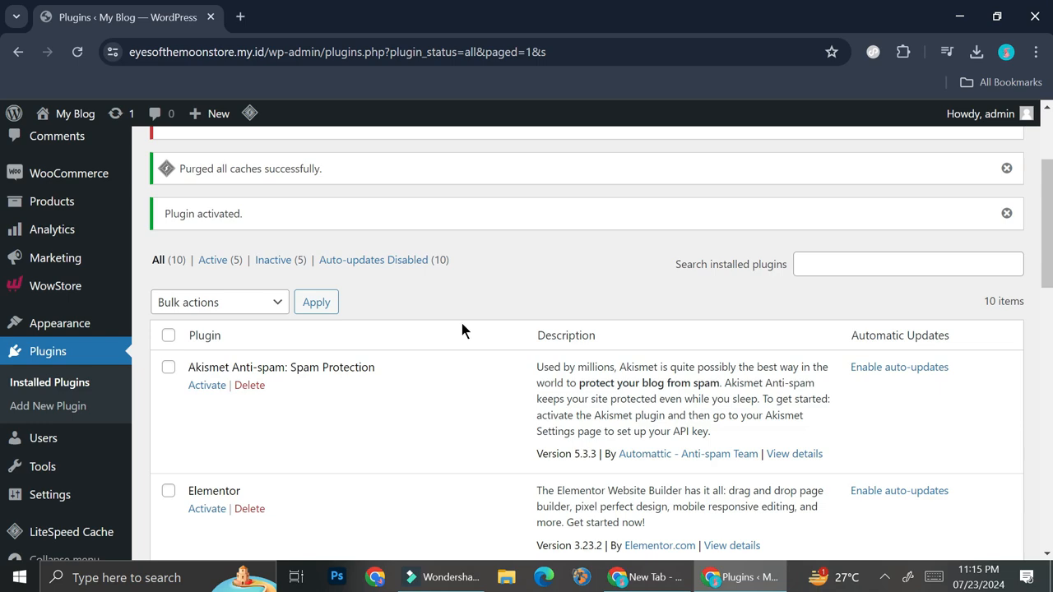
pyautogui.scroll(-2, 462, 324)
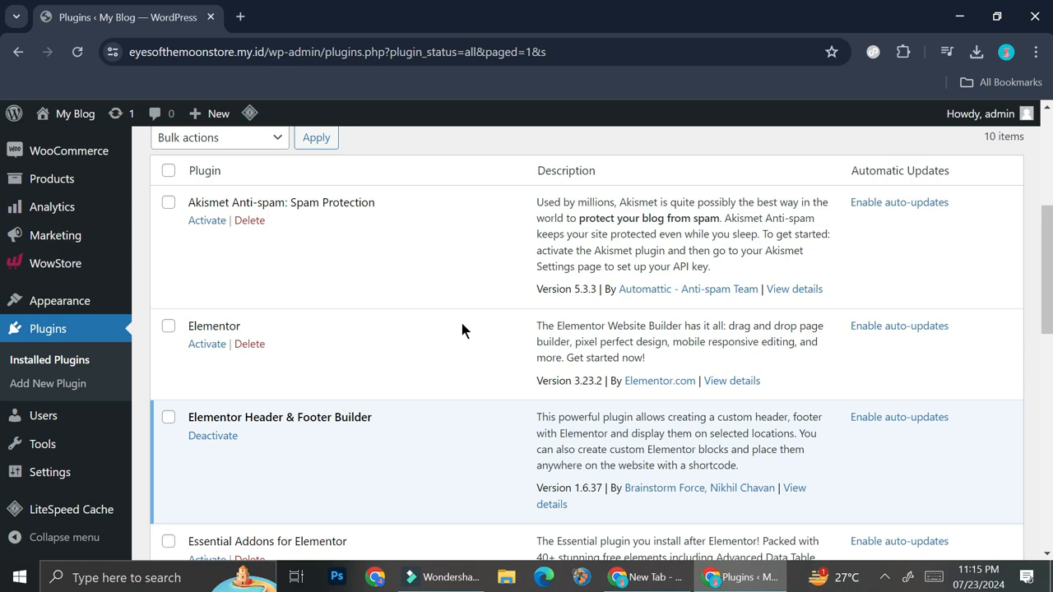
pyautogui.scroll(2, 462, 324)
pyautogui.scroll(-4, 461, 324)
pyautogui.scroll(-3, 462, 329)
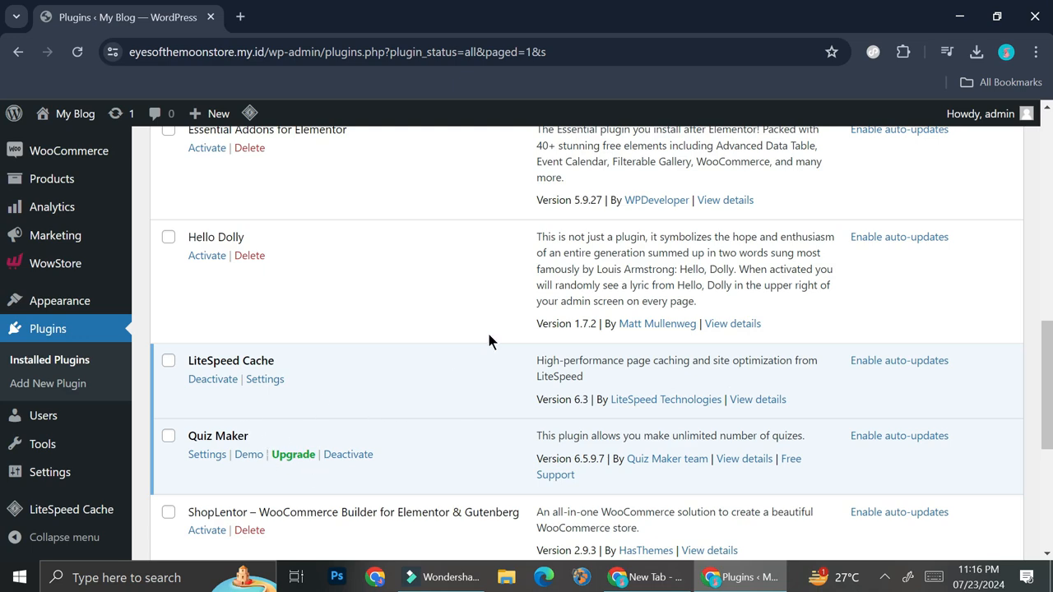
pyautogui.scroll(7, 447, 357)
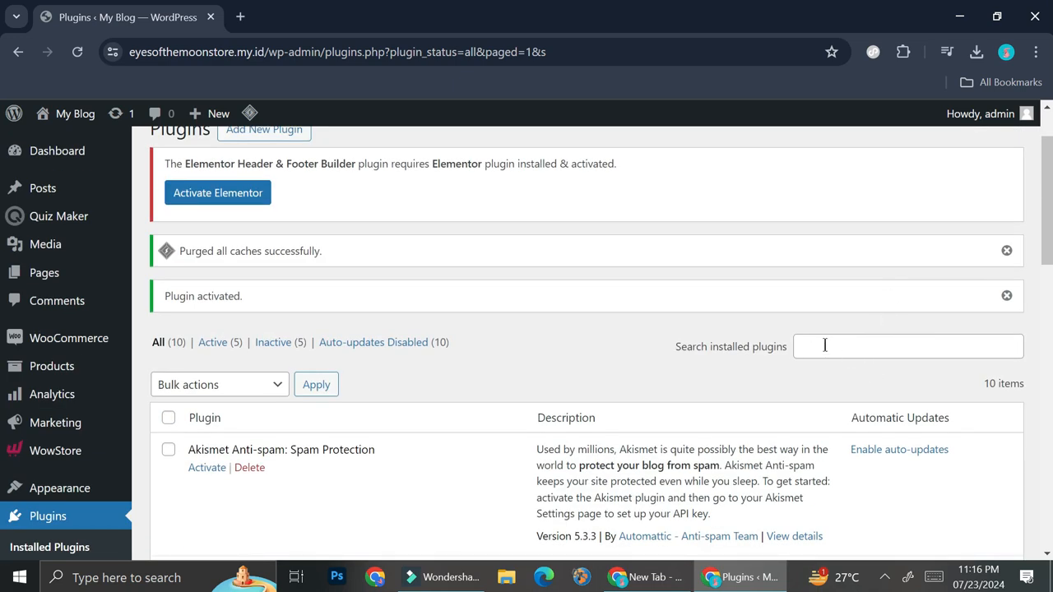
pyautogui.scroll(-10, 491, 346)
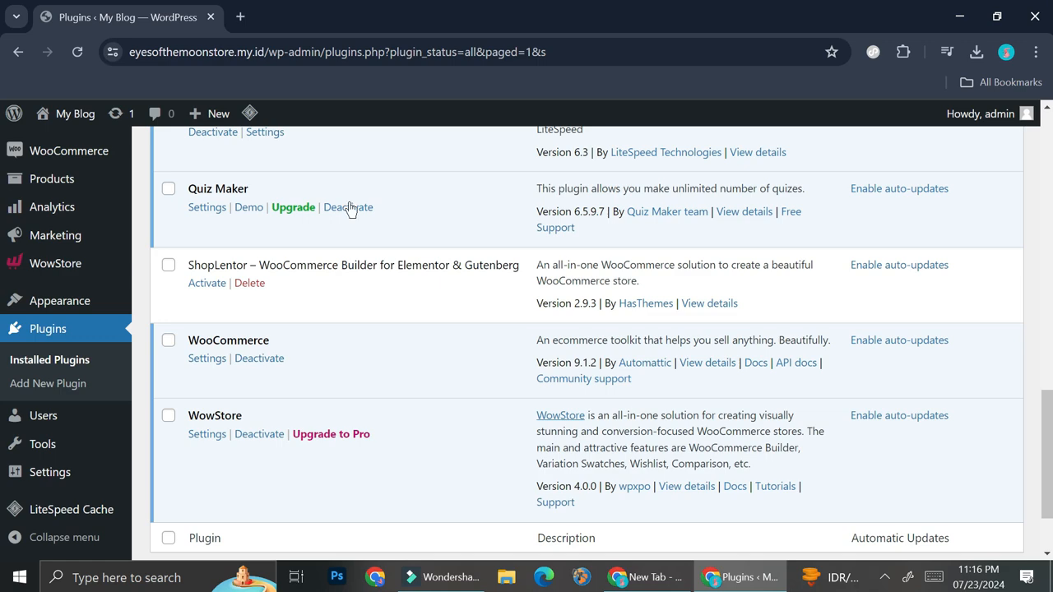
pyautogui.click(169, 190)
# Open the settings of the Quiz Maker plugin from its entry among the installed plugins.
pyautogui.scroll(9, 330, 223)
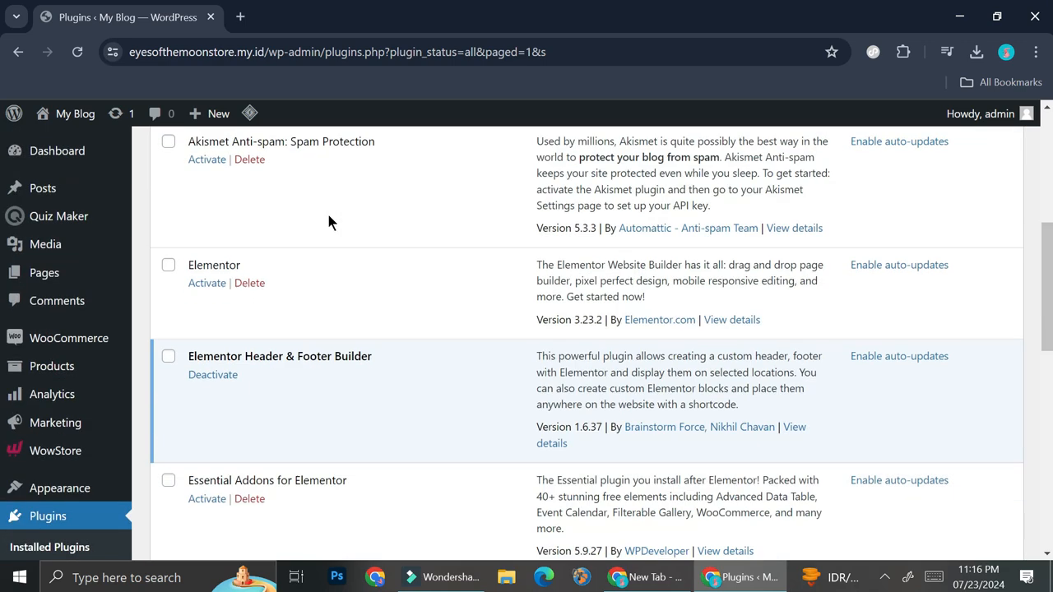
pyautogui.scroll(2, 329, 223)
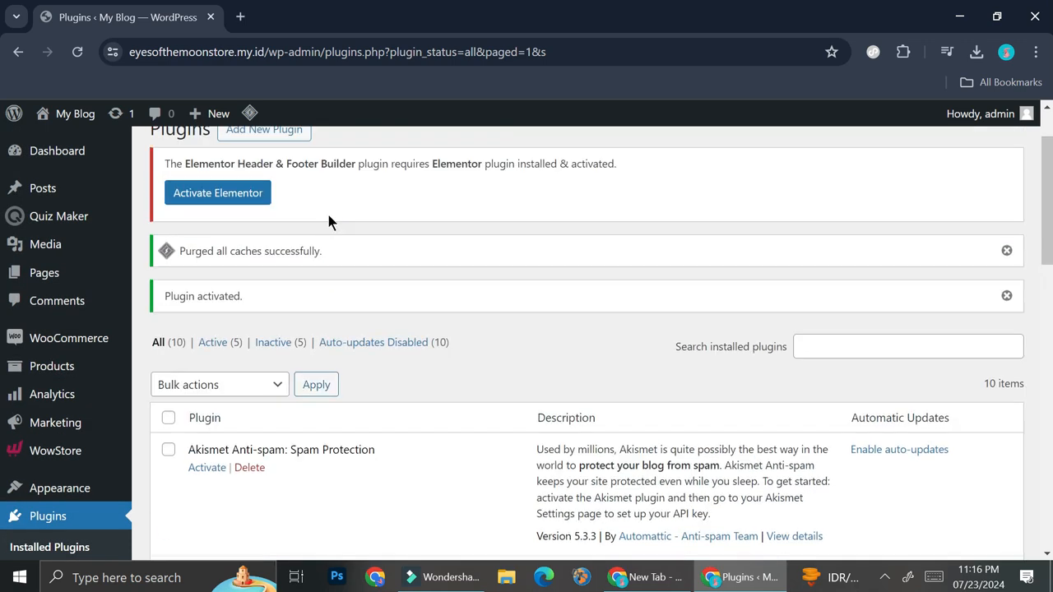
pyautogui.scroll(-8, 412, 295)
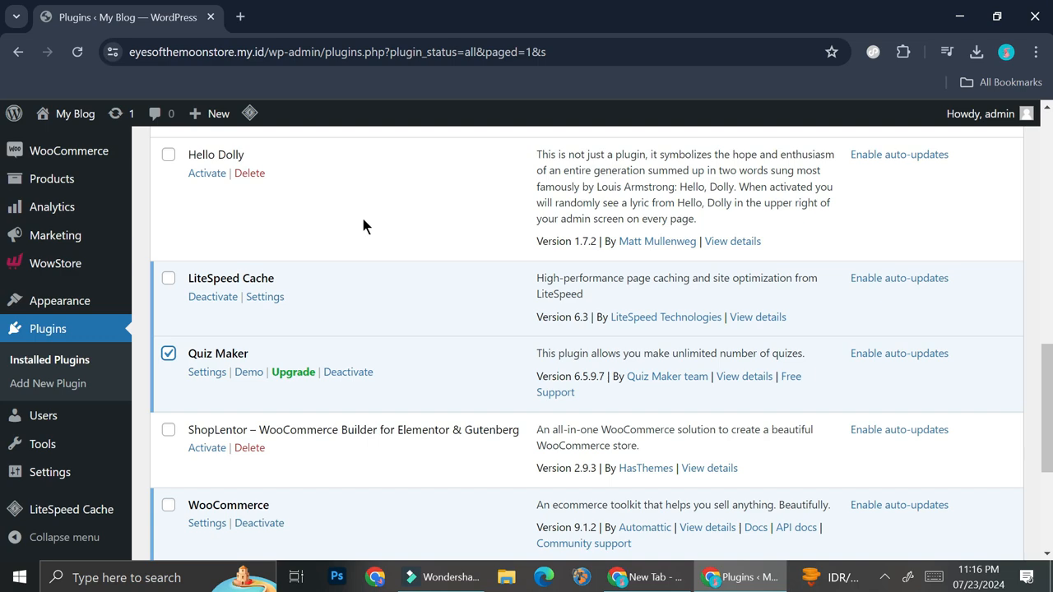
pyautogui.scroll(1, 364, 226)
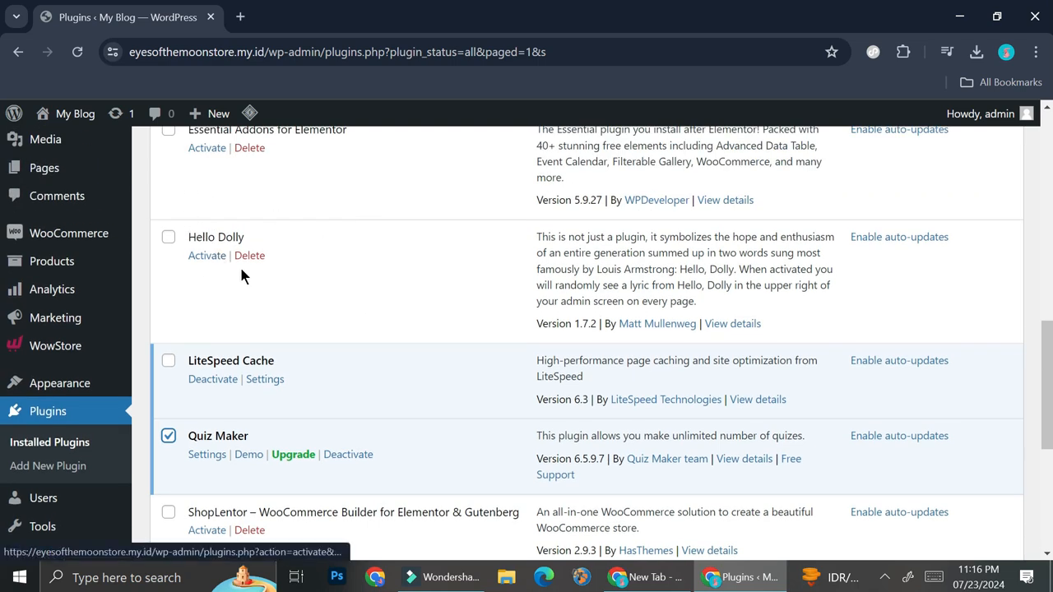
pyautogui.click(206, 454)
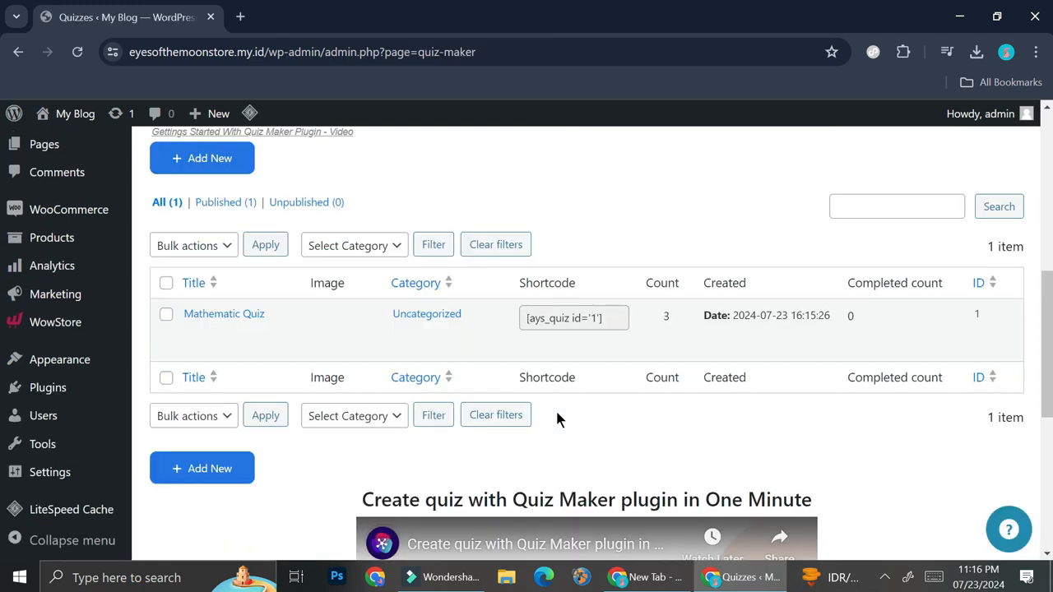
# Open the existing Mathematic Quiz for editing from the list of quizzes.
pyautogui.scroll(2, 555, 414)
pyautogui.scroll(-1, 556, 414)
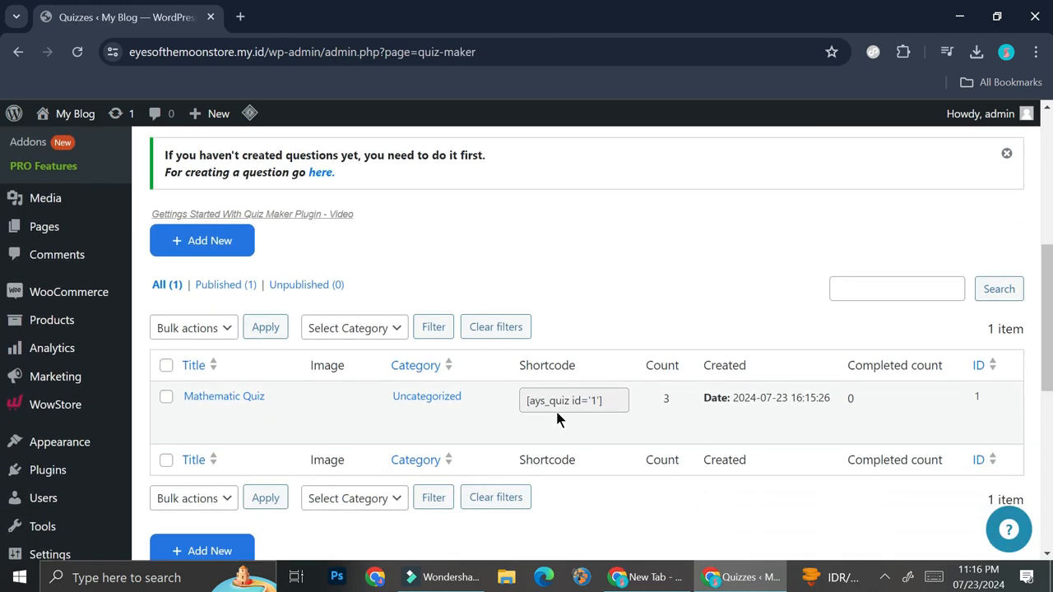
pyautogui.moveTo(557, 413)
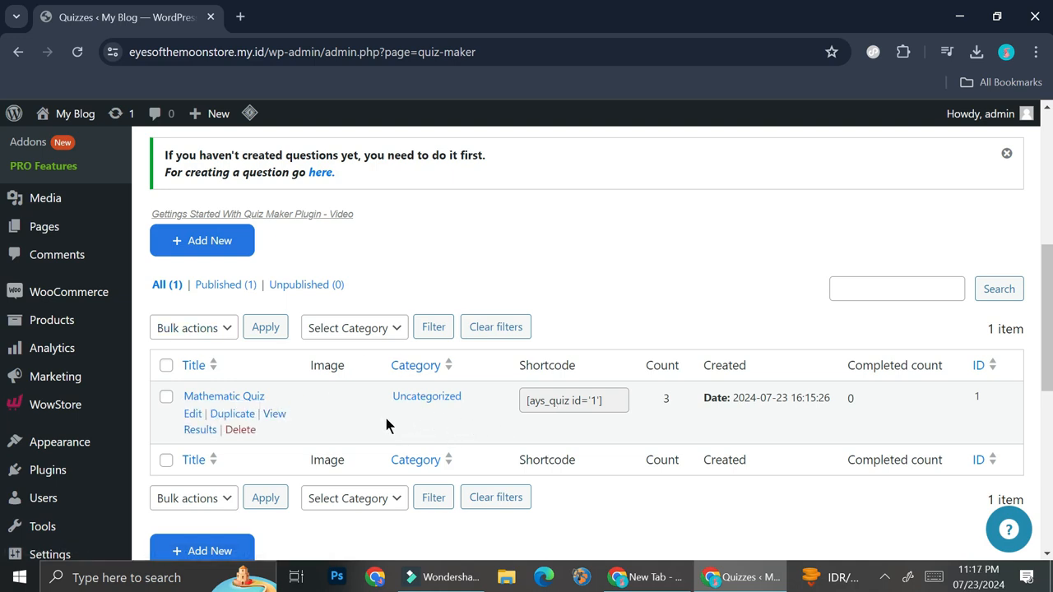
pyautogui.click(191, 414)
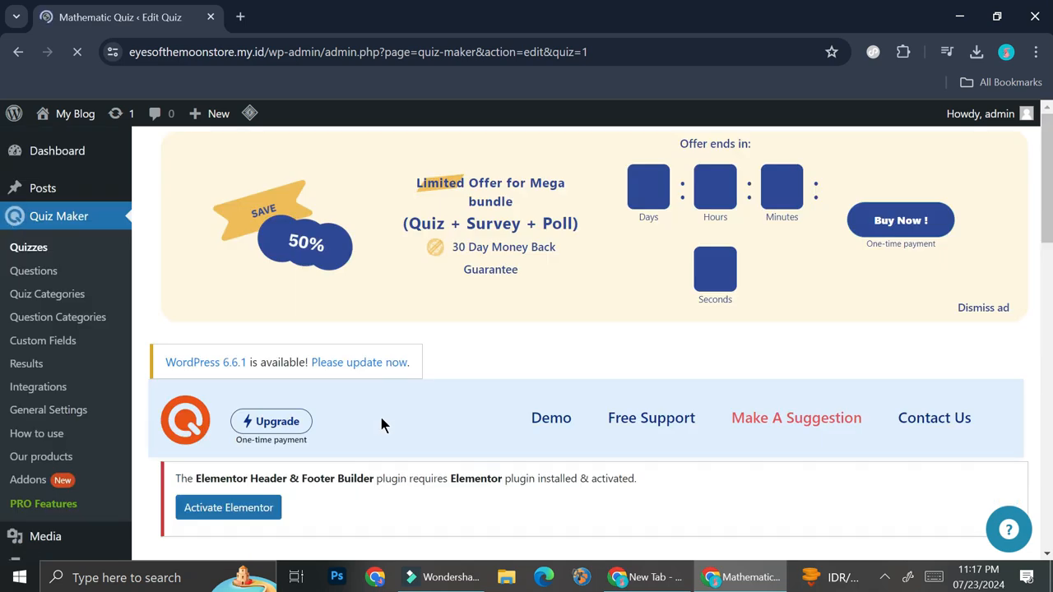
# Review the quiz's general settings and question list, and open the 5*40 question for editing.
pyautogui.scroll(-6, 381, 420)
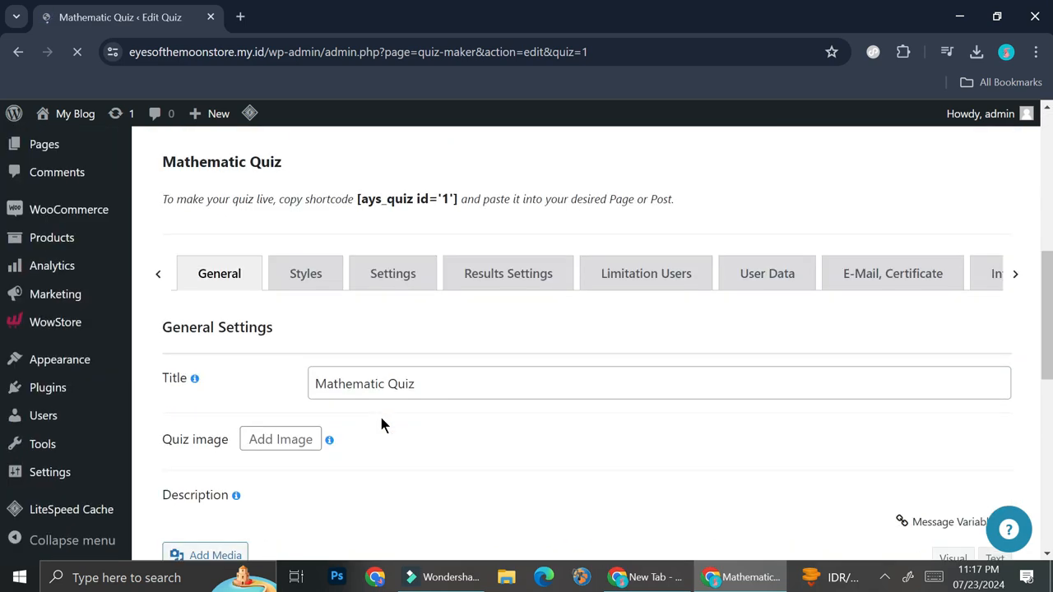
pyautogui.scroll(-3, 381, 421)
pyautogui.scroll(2, 380, 421)
pyautogui.scroll(-1, 381, 421)
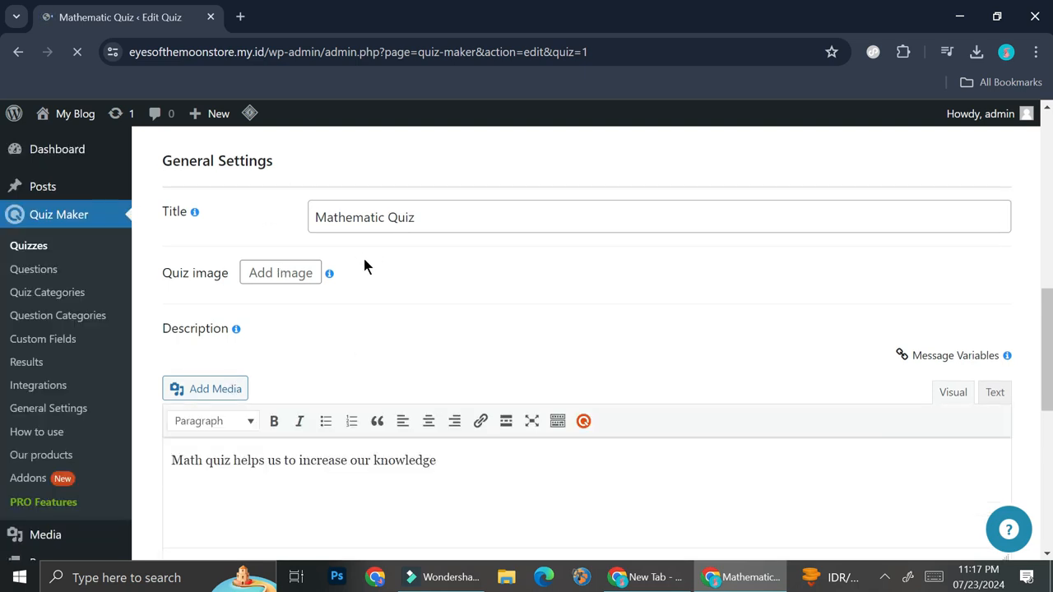
pyautogui.scroll(-3, 364, 265)
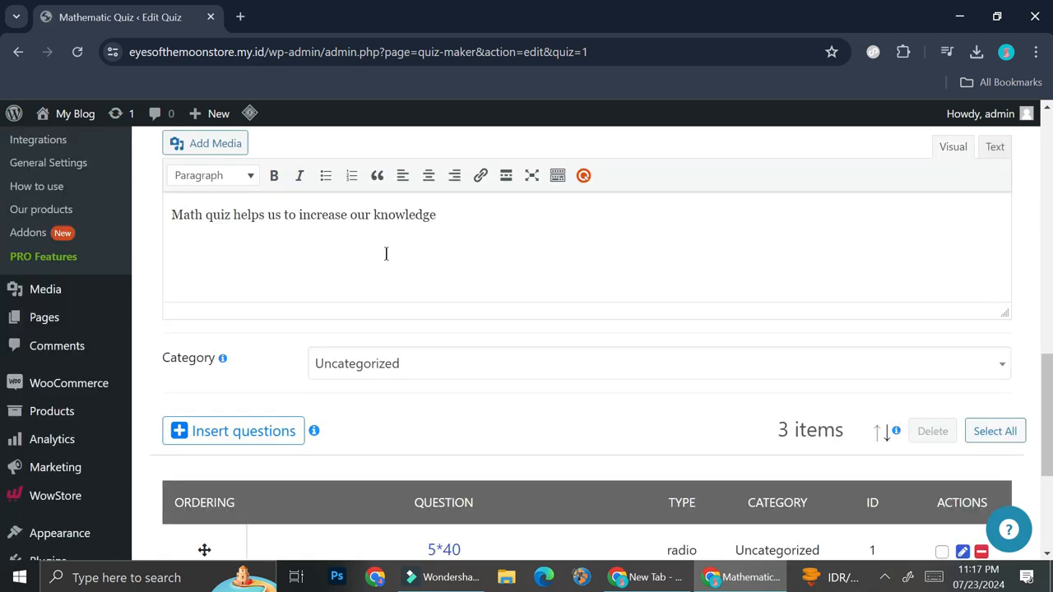
pyautogui.scroll(3, 385, 252)
pyautogui.scroll(-4, 388, 252)
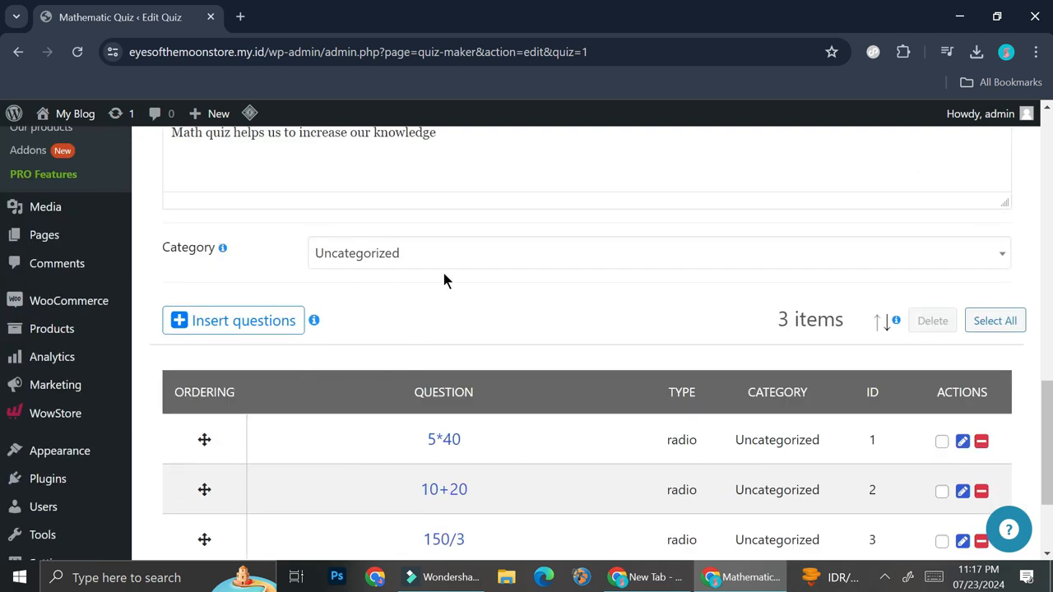
pyautogui.scroll(-2, 444, 278)
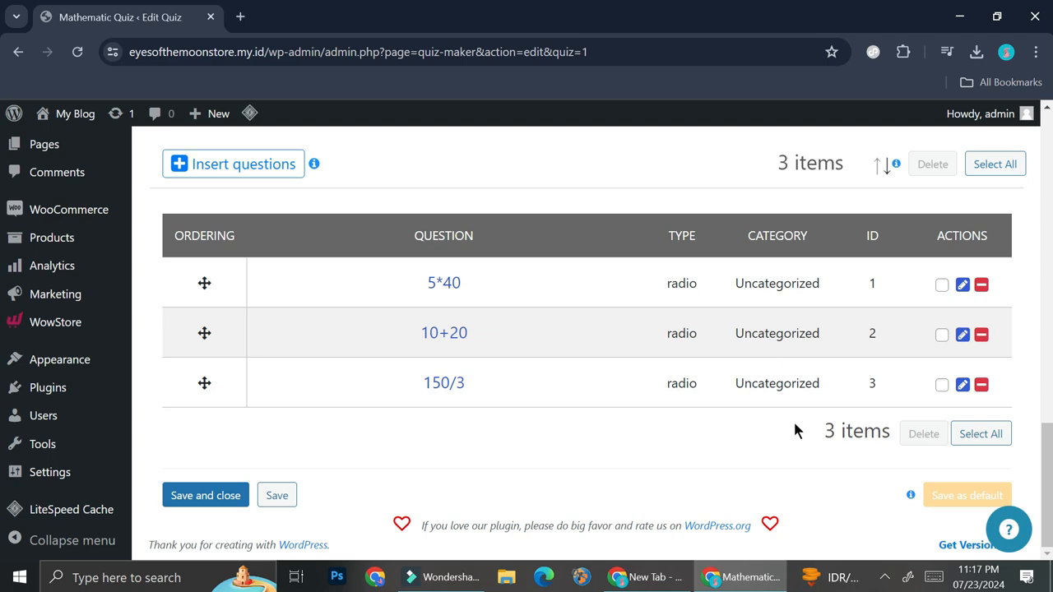
pyautogui.click(962, 287)
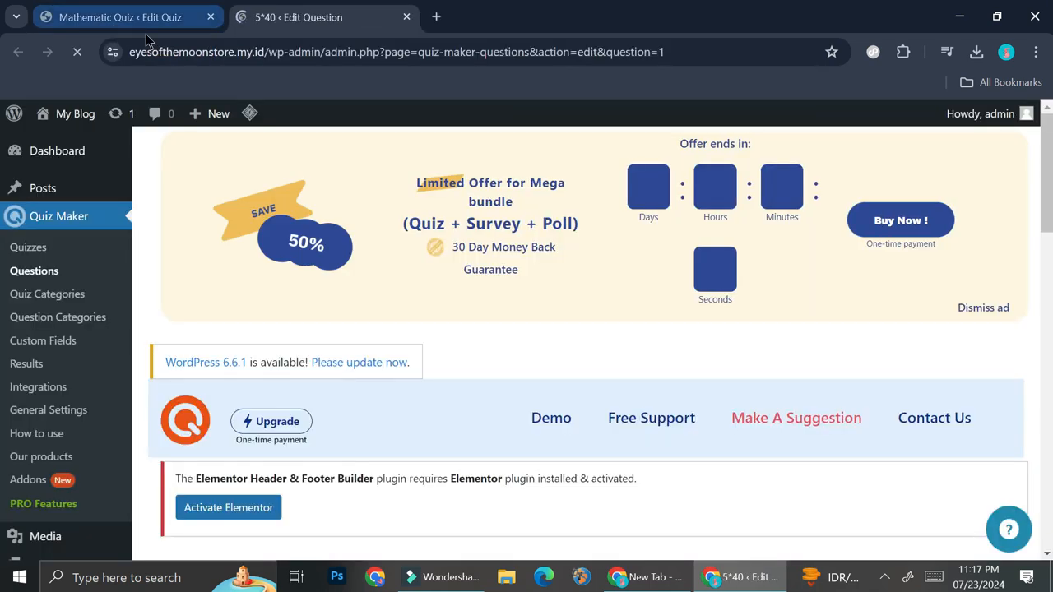
# Look over the editing page of the 5*40 question, and close it to return to the Mathematic Quiz's question list.
pyautogui.scroll(-7, 649, 350)
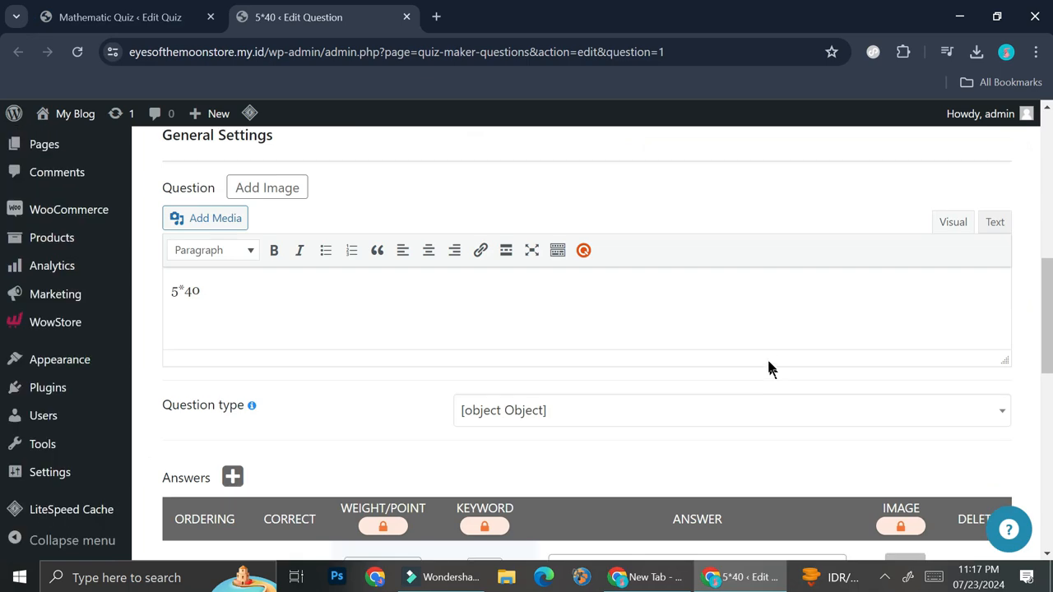
pyautogui.click(137, 10)
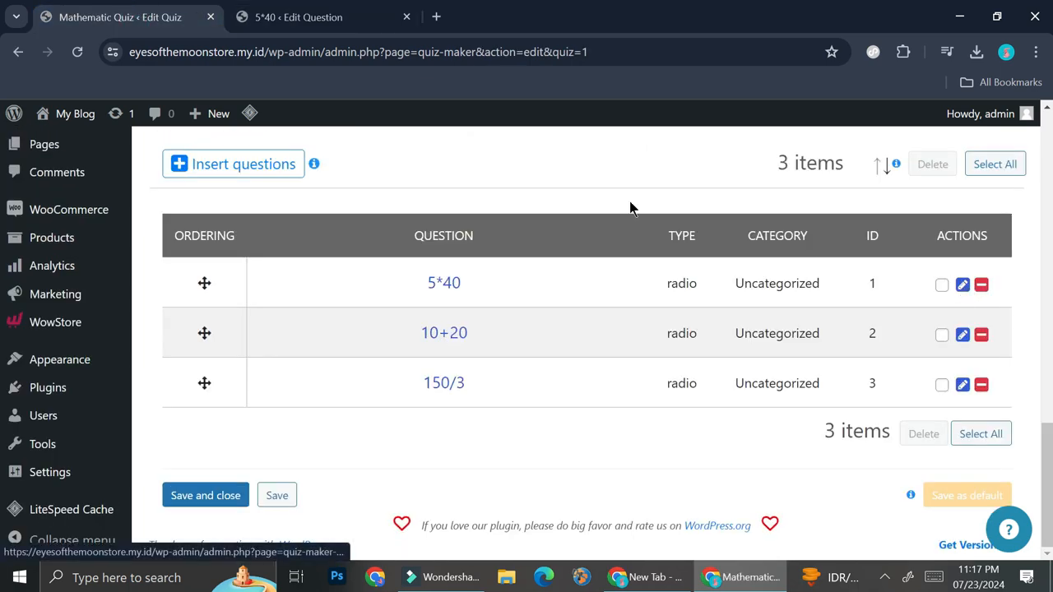
pyautogui.click(302, 23)
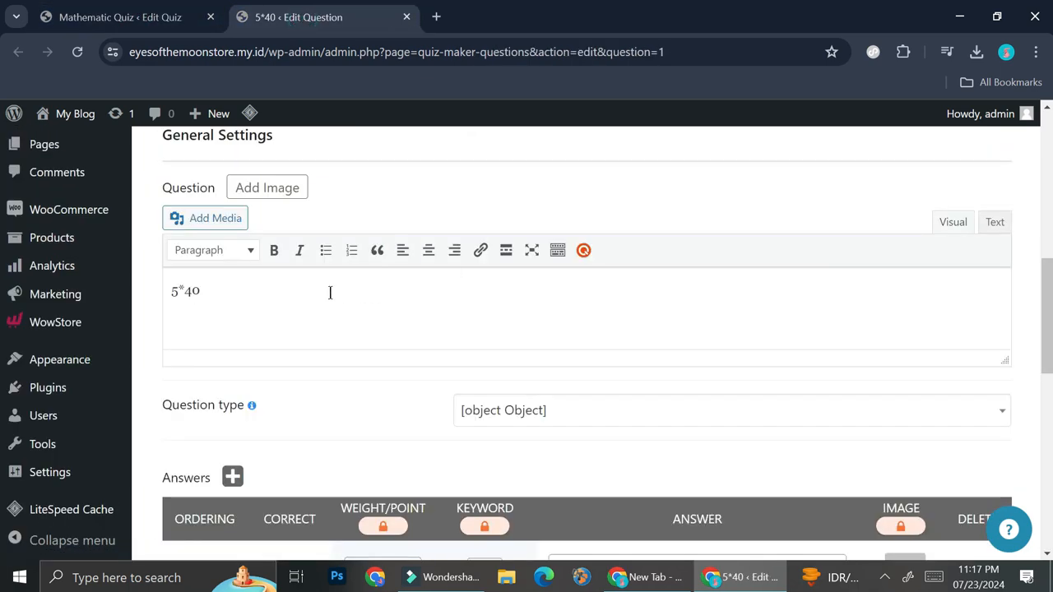
pyautogui.scroll(4, 359, 293)
pyautogui.scroll(-3, 300, 292)
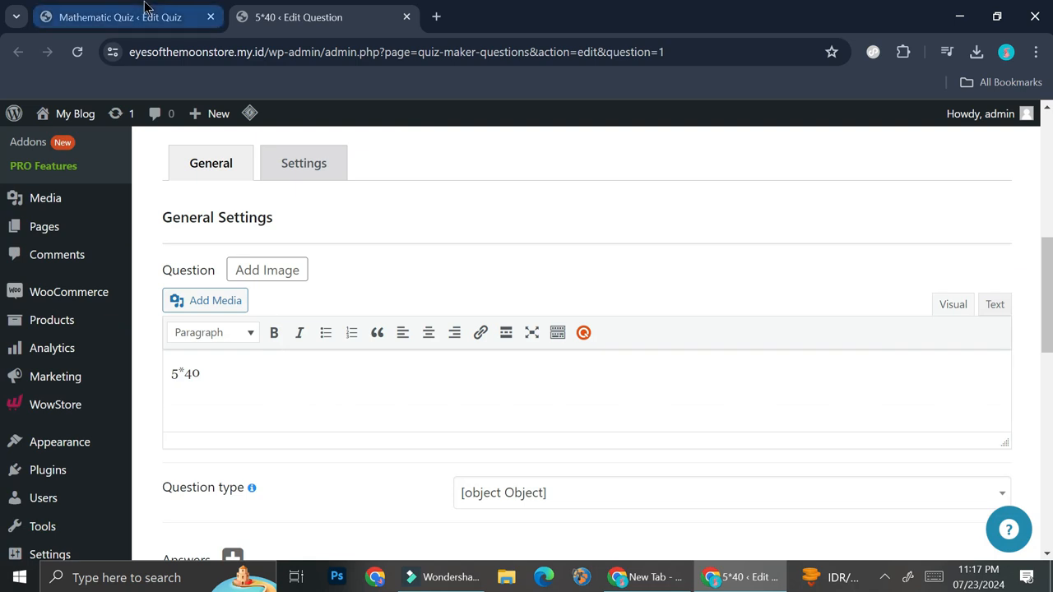
pyautogui.click(123, 16)
pyautogui.click(406, 16)
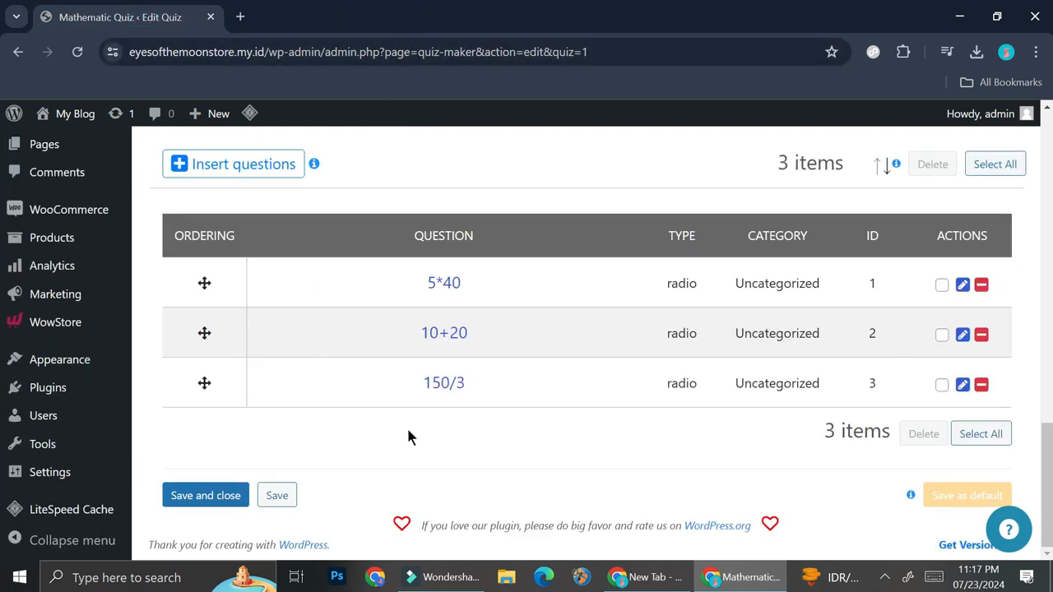
# Start creating a new question from the question selection dialog of the Mathematic Quiz.
pyautogui.click(231, 171)
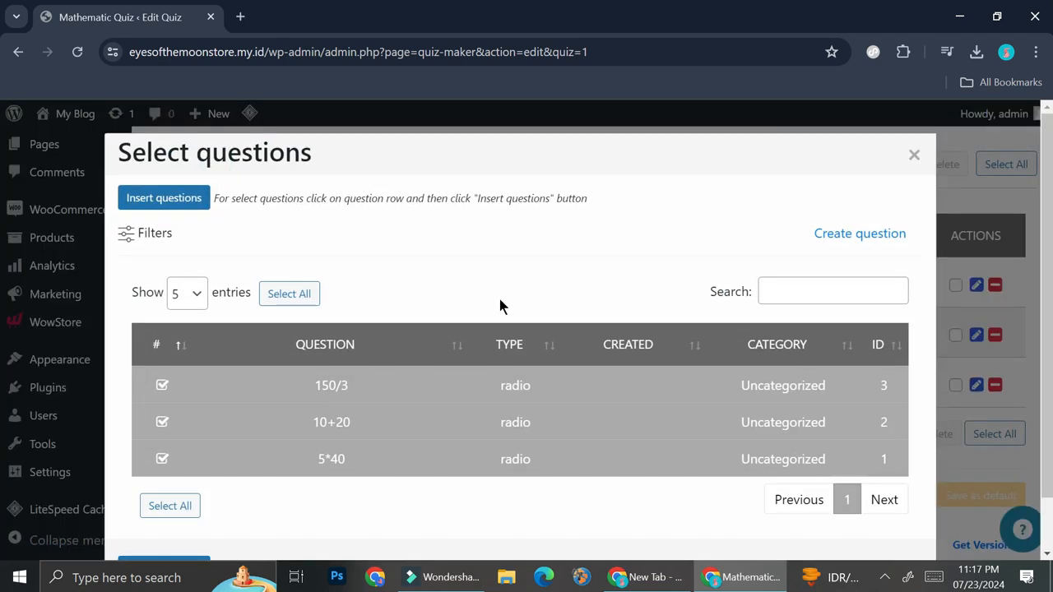
pyautogui.scroll(-1, 521, 403)
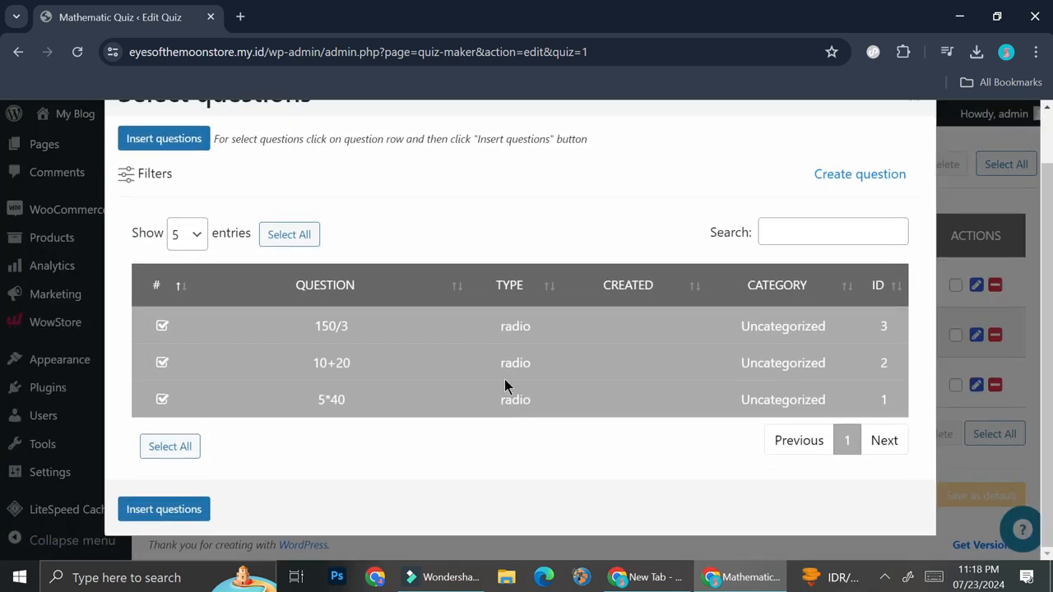
pyautogui.click(847, 174)
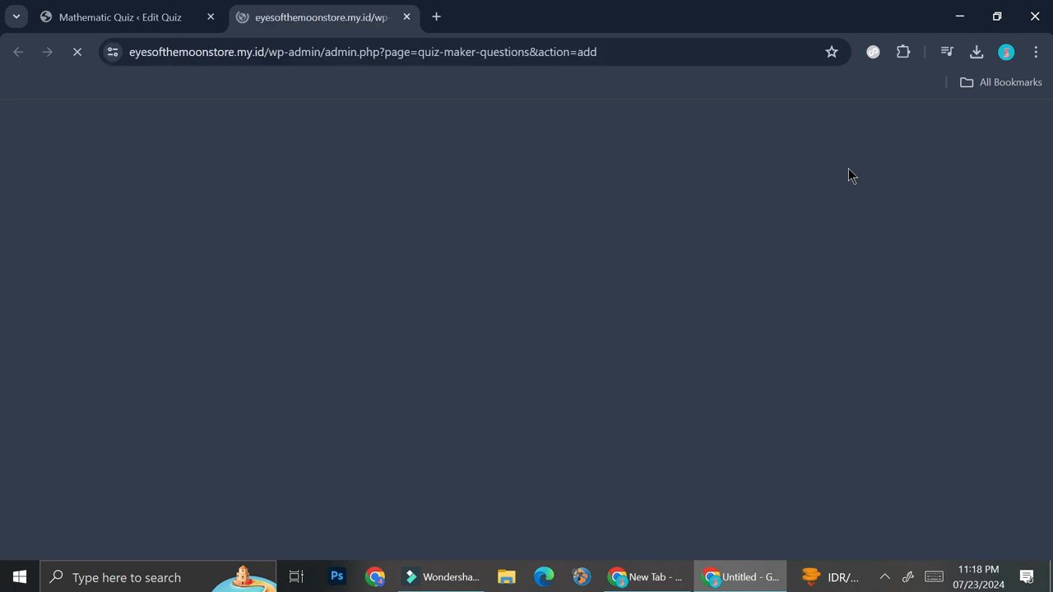
# Enter 10+1-/1 as the question text of the new question.
pyautogui.scroll(-1, 618, 379)
pyautogui.scroll(-5, 618, 380)
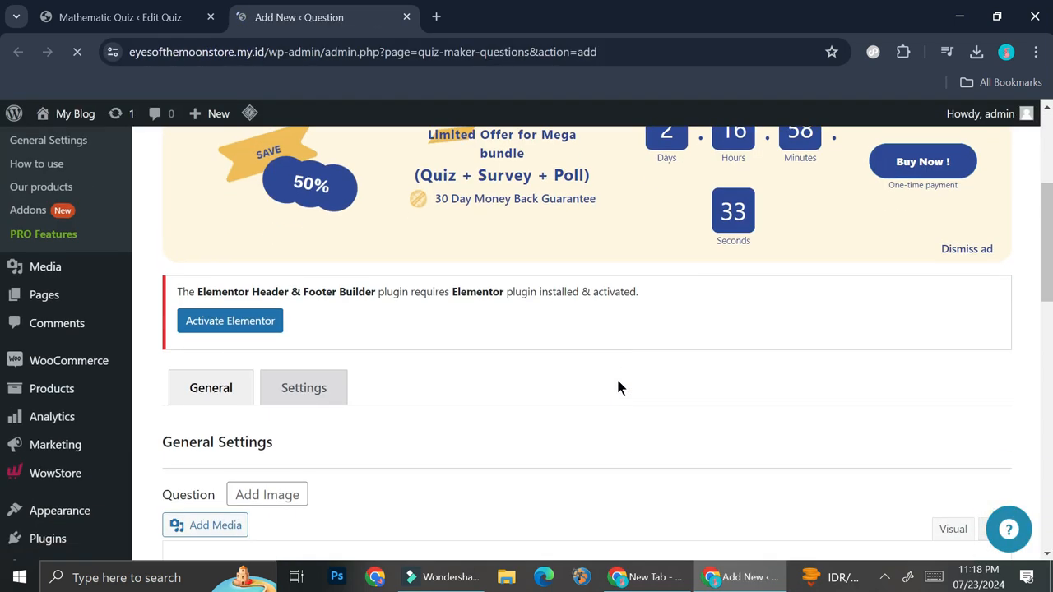
pyautogui.scroll(1, 539, 369)
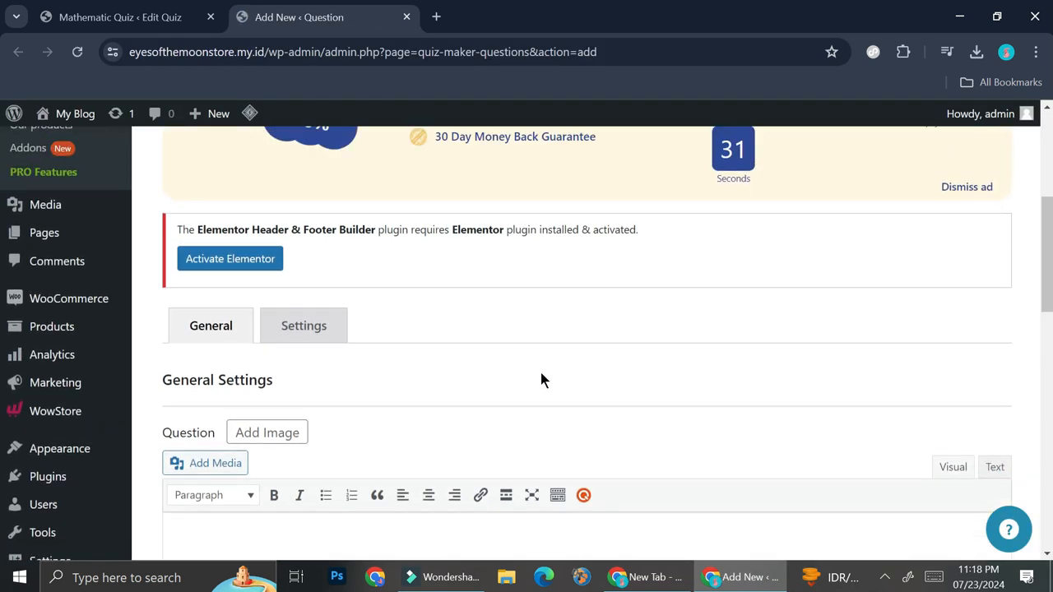
pyautogui.scroll(-2, 303, 377)
pyautogui.click(278, 381)
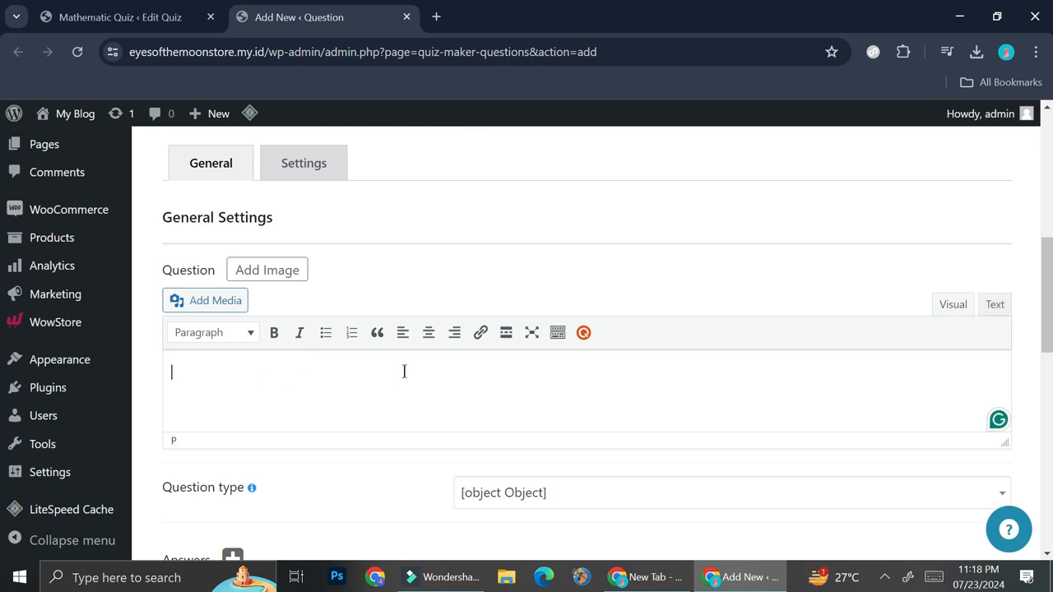
pyautogui.write('10+1')
pyautogui.write('=')
pyautogui.press('BackSpace')
pyautogui.write('+1-')
pyautogui.scroll(-2, 426, 339)
pyautogui.scroll(1, 378, 305)
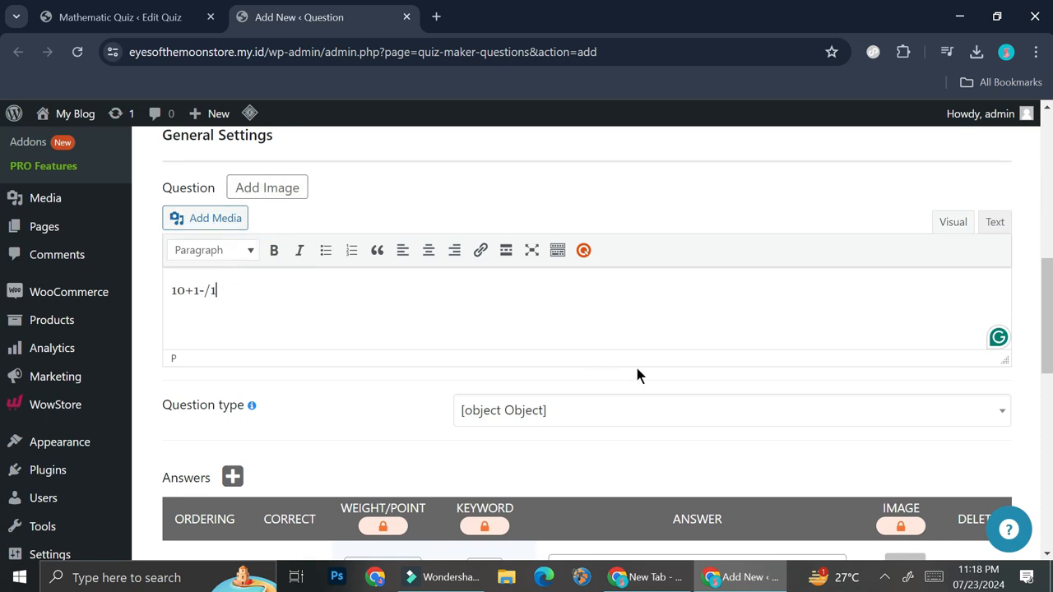
# Mark the first answer of the new question as correct and give it the text 20.
pyautogui.scroll(-3, 636, 371)
pyautogui.click(285, 383)
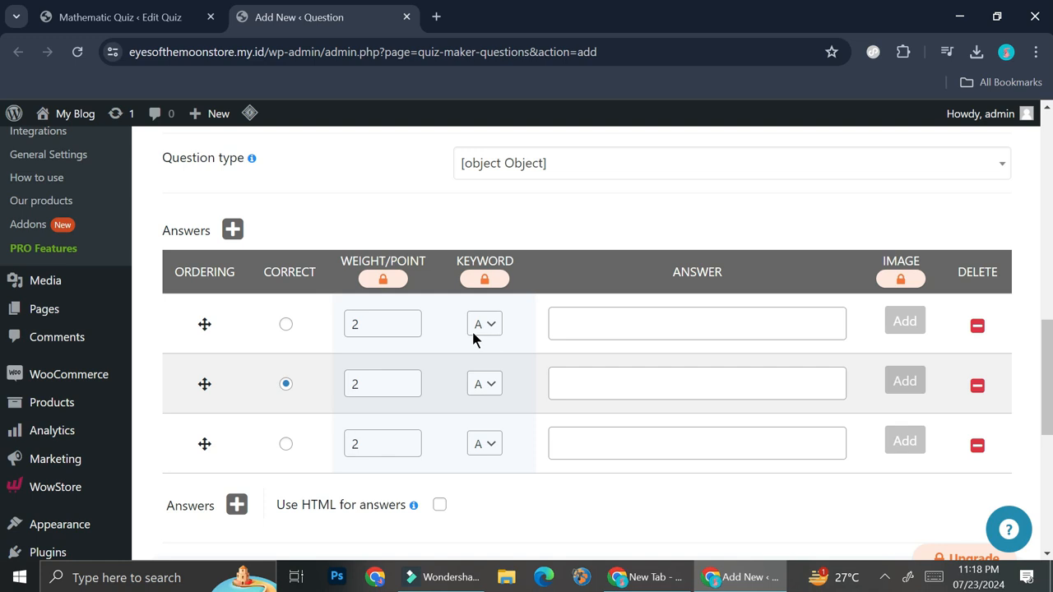
pyautogui.click(285, 325)
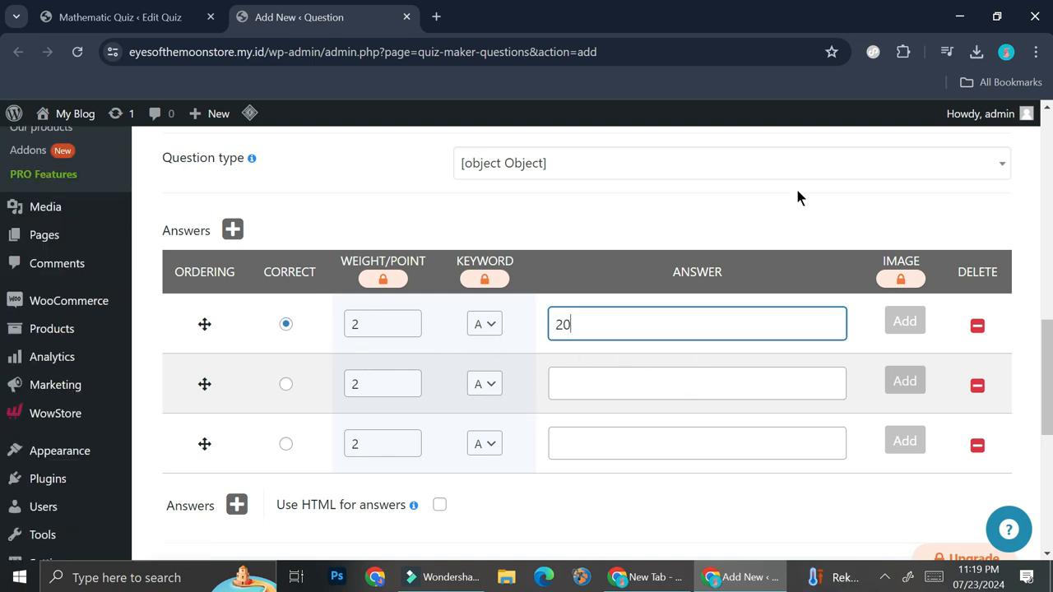
pyautogui.click(796, 191)
pyautogui.click(701, 319)
# Save the new question and close its form, keeping the category Uncategorized.
pyautogui.scroll(-3, 588, 362)
pyautogui.scroll(-3, 644, 362)
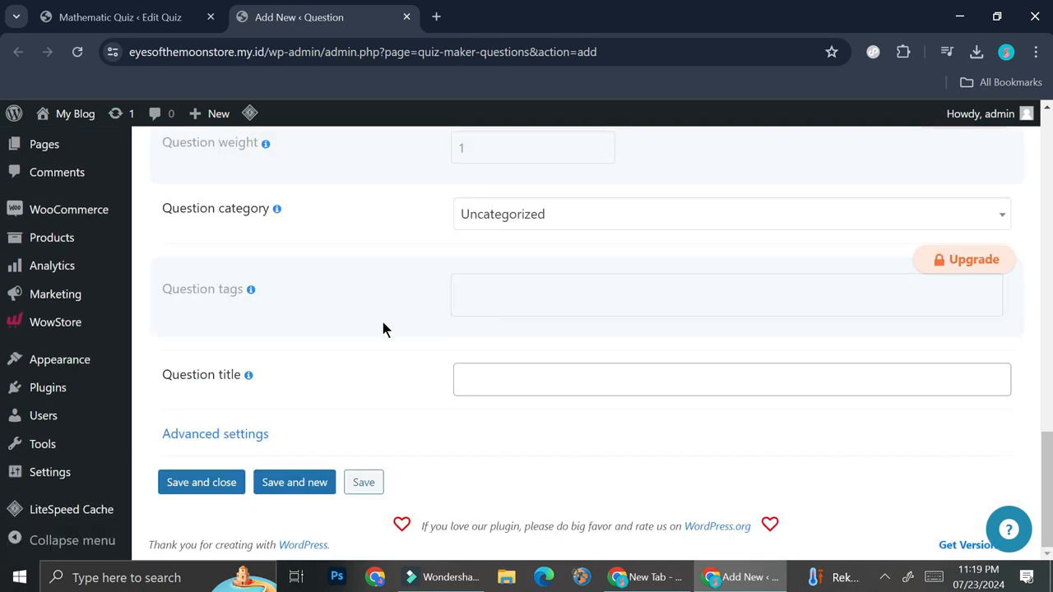
pyautogui.click(224, 489)
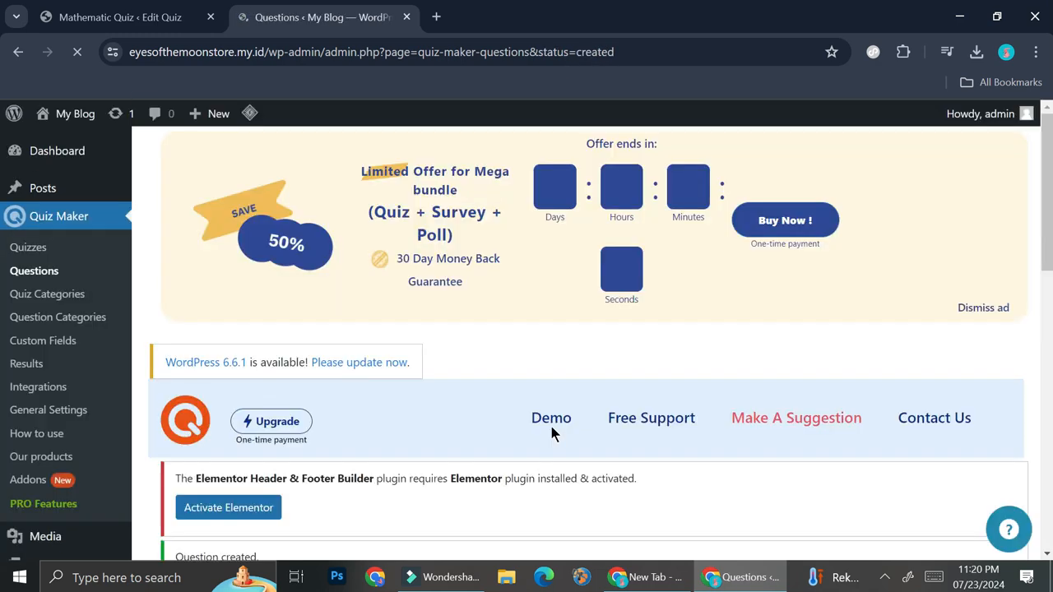
# Look through the list of saved questions and start adding another new question.
pyautogui.scroll(-2, 551, 433)
pyautogui.scroll(-4, 551, 433)
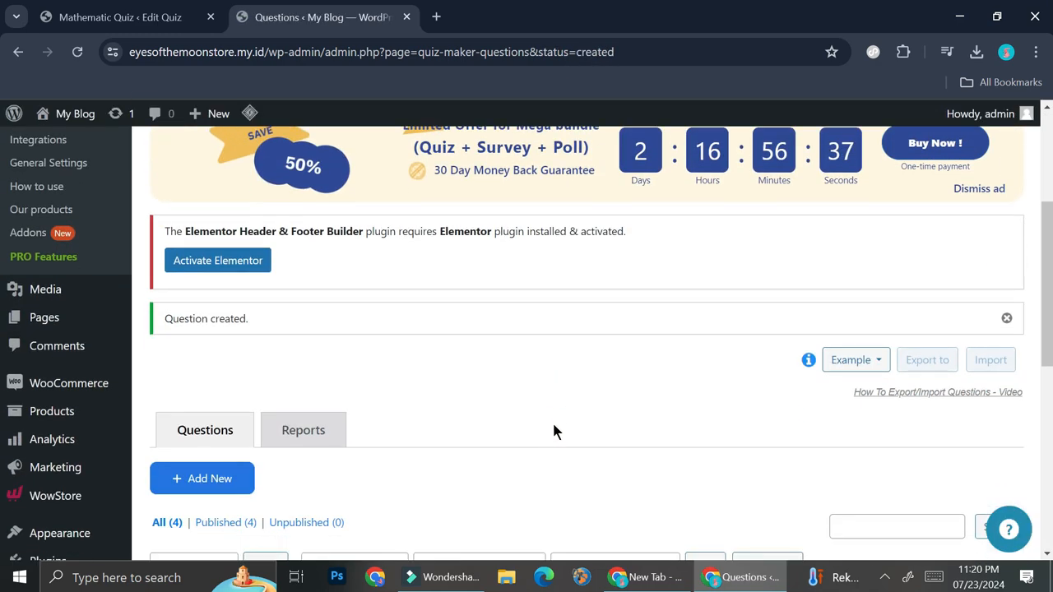
pyautogui.scroll(-1, 535, 401)
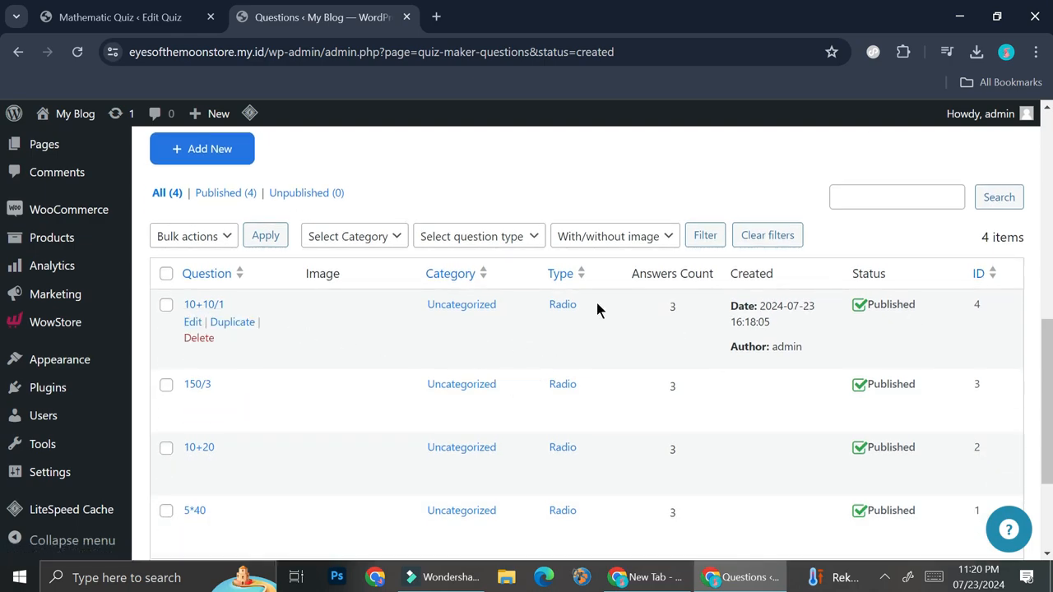
pyautogui.scroll(-2, 367, 332)
pyautogui.scroll(3, 204, 322)
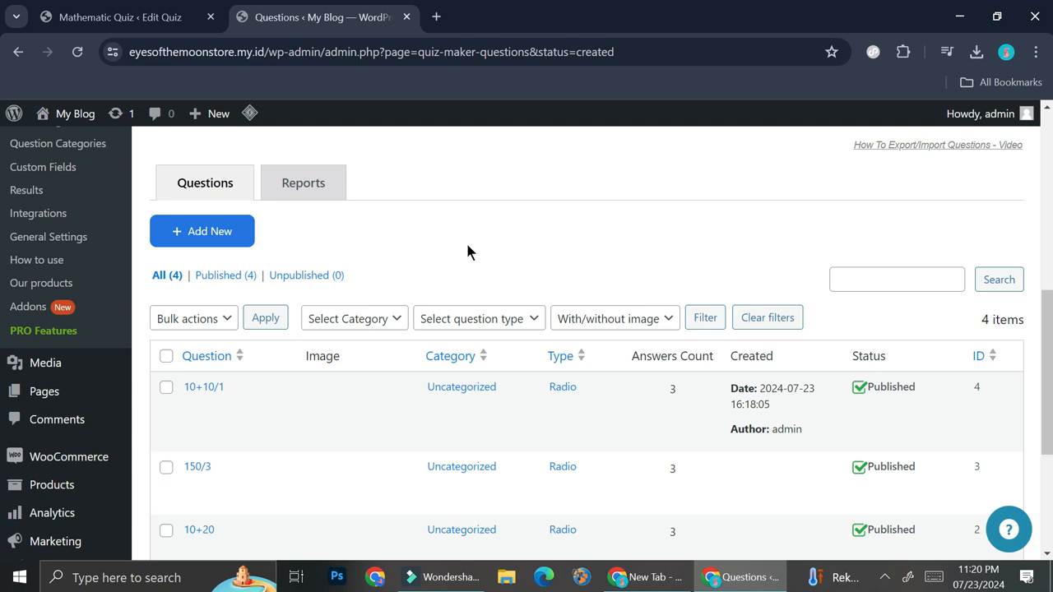
pyautogui.click(218, 234)
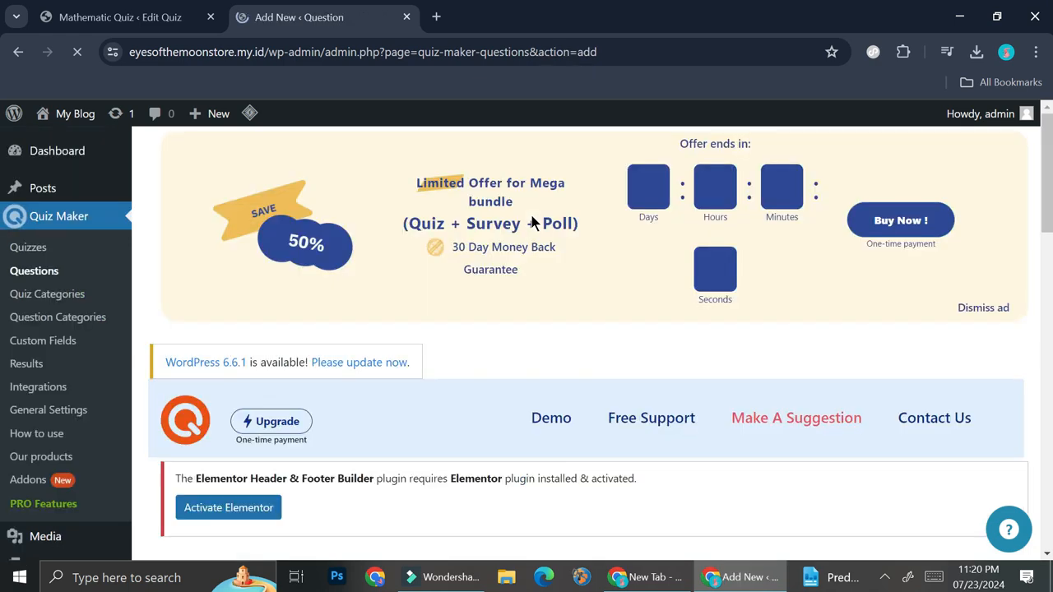
# Examine the blank question form, from the question text editor down to the answer rows.
pyautogui.scroll(-4, 564, 368)
pyautogui.scroll(-2, 582, 336)
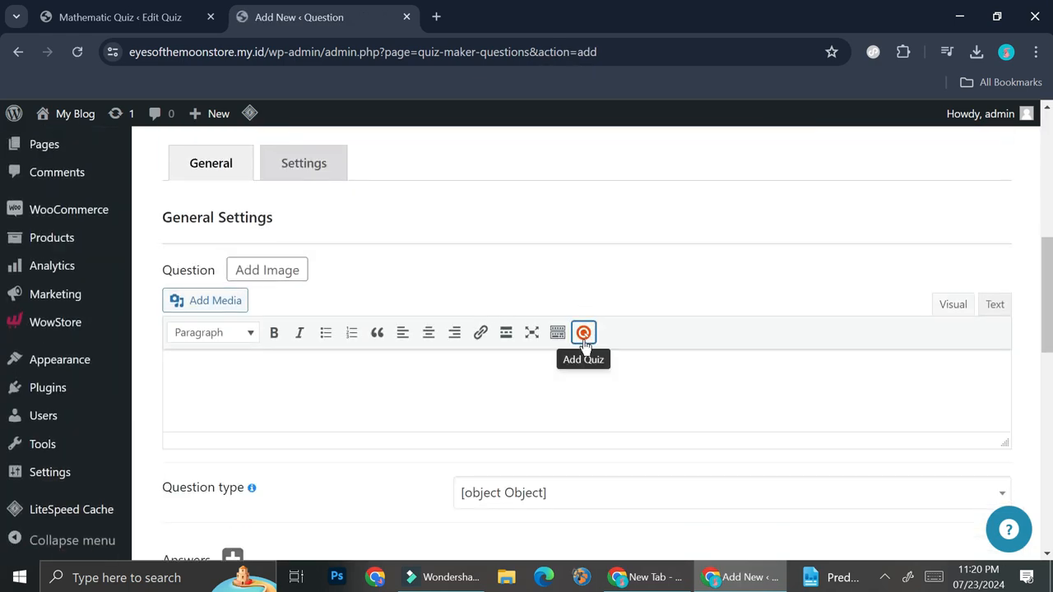
pyautogui.scroll(-3, 541, 317)
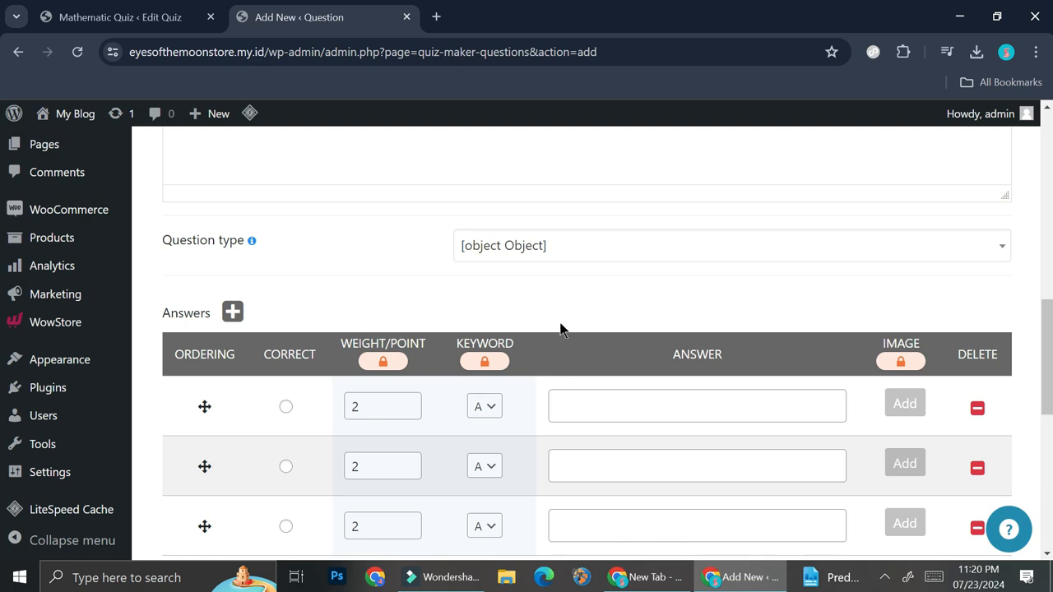
pyautogui.scroll(1, 557, 310)
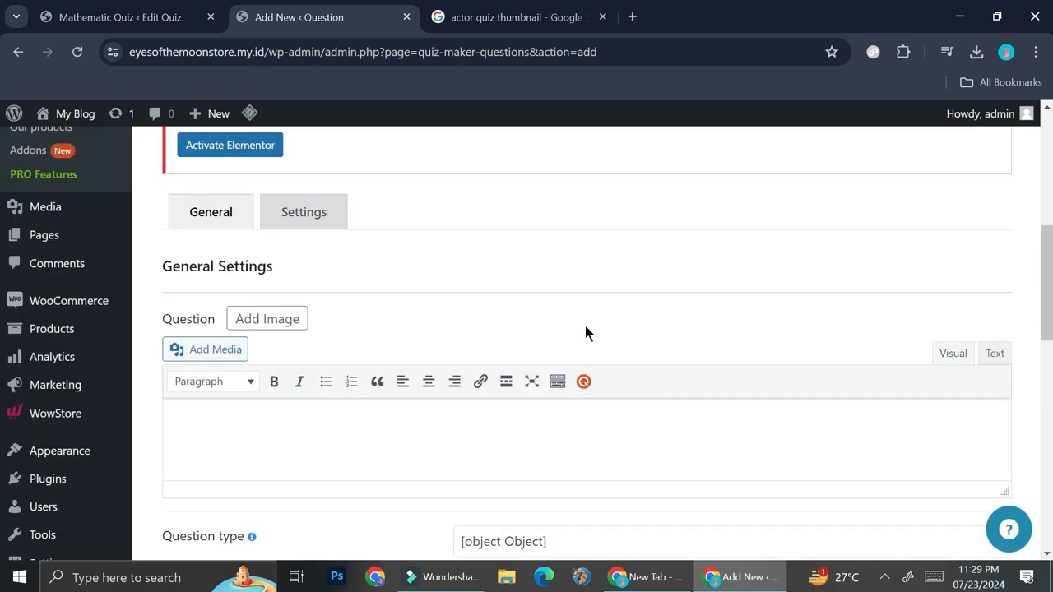
pyautogui.scroll(-1, 584, 331)
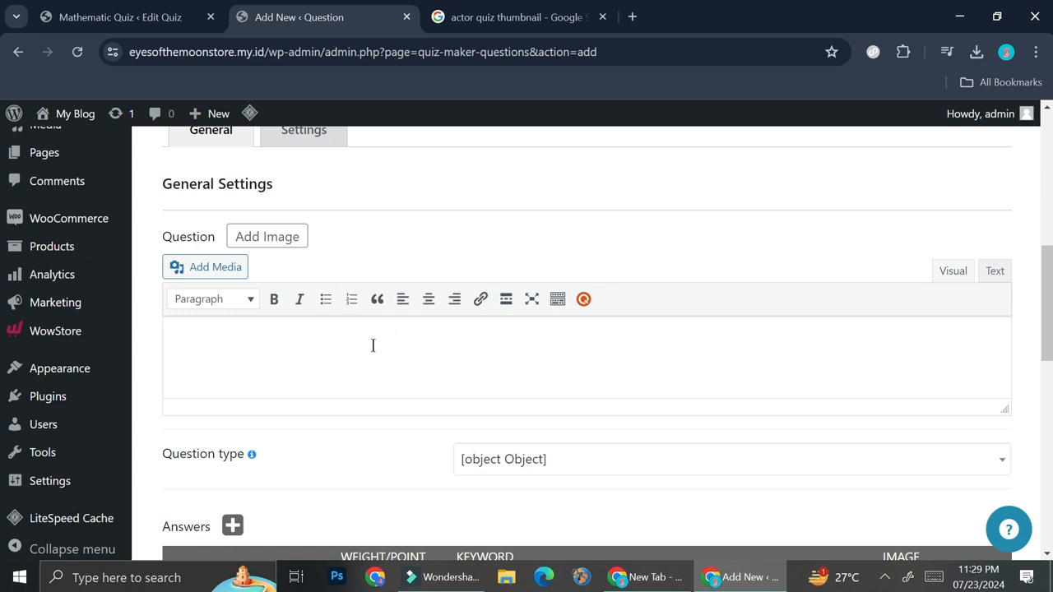
pyautogui.click(284, 370)
# Switch to ChatGPT in the browser tab with the actor image search and ask for 50 short quiz questions about Hollywood actors.
pyautogui.click(501, 17)
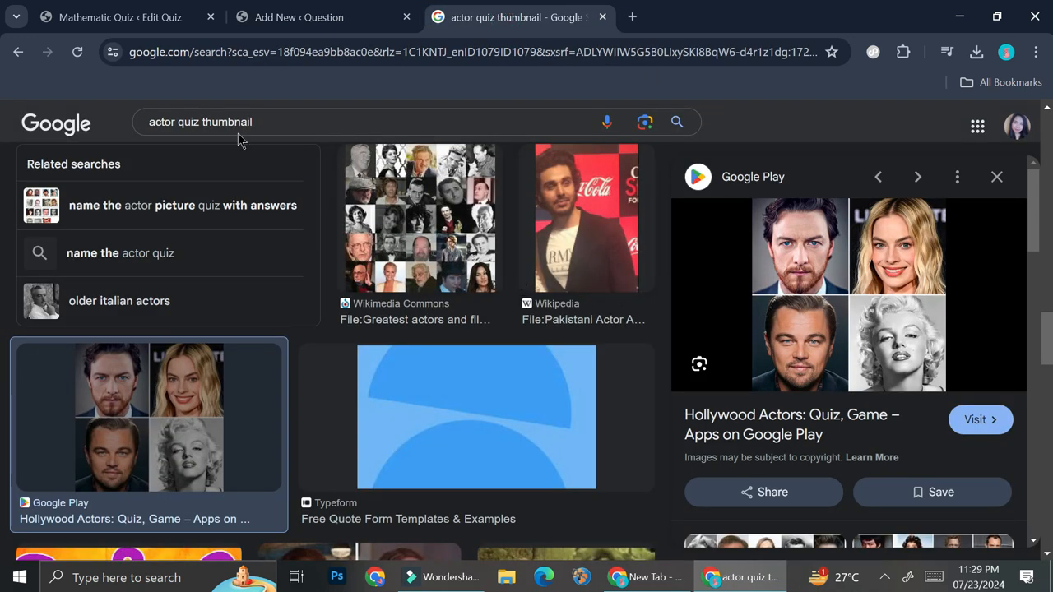
pyautogui.click(412, 51)
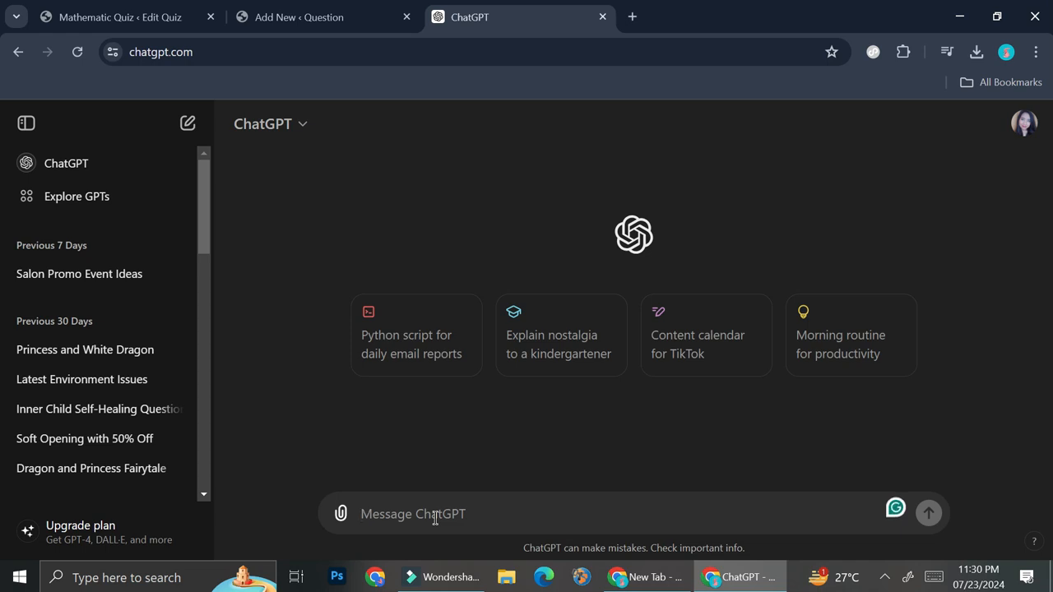
pyautogui.write('make ')
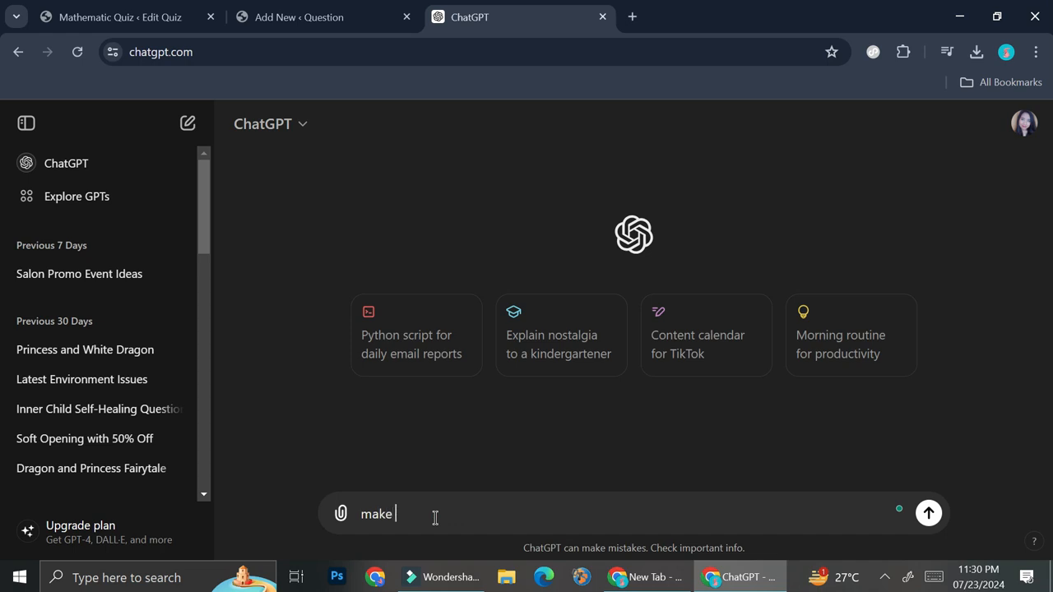
pyautogui.write('50 short qu')
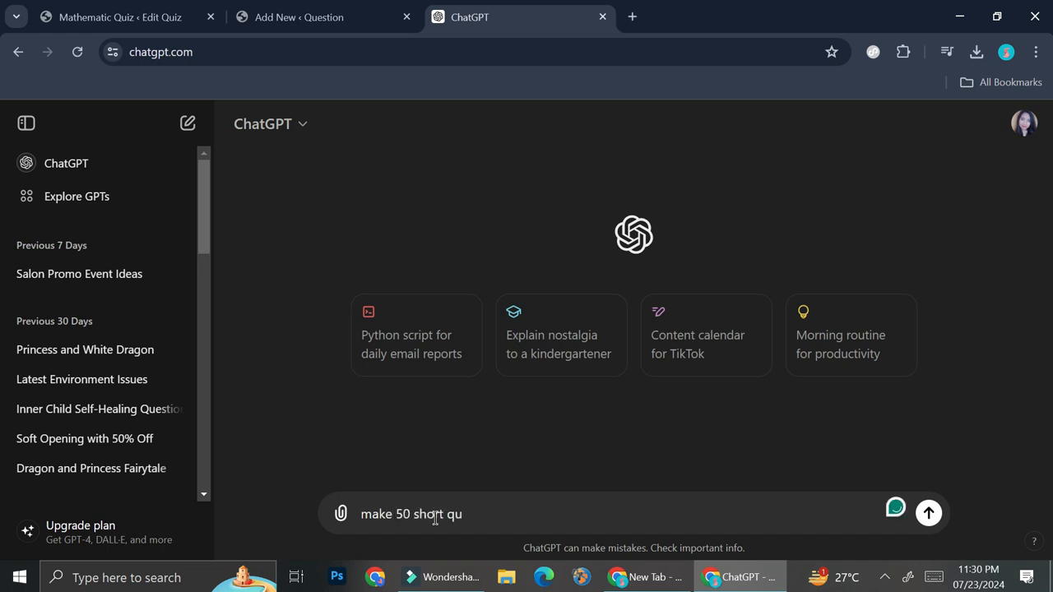
pyautogui.write('iz question about h')
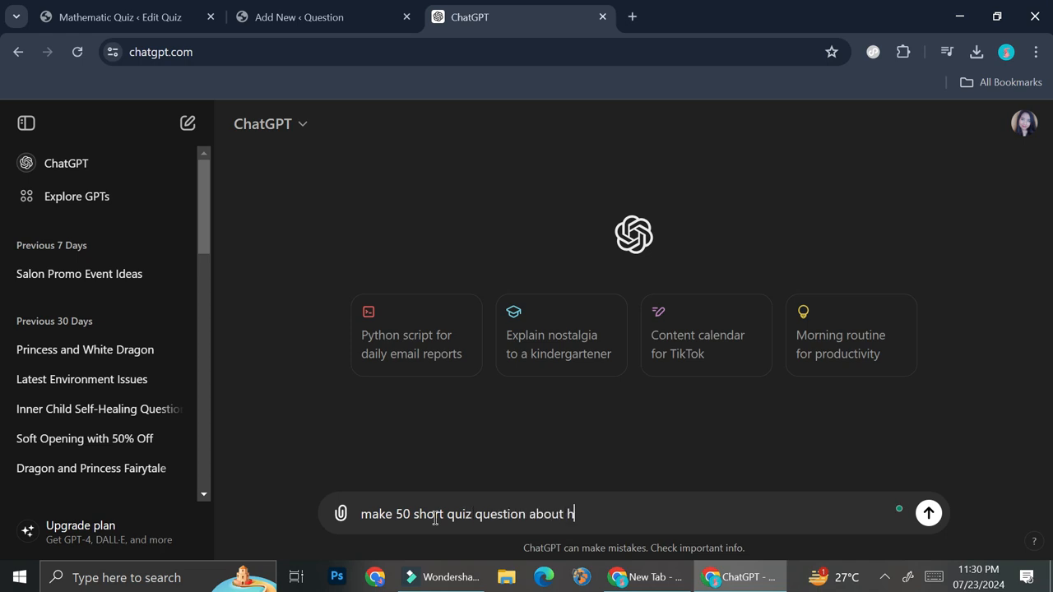
pyautogui.write('ollywiiood actors')
pyautogui.press('Return')
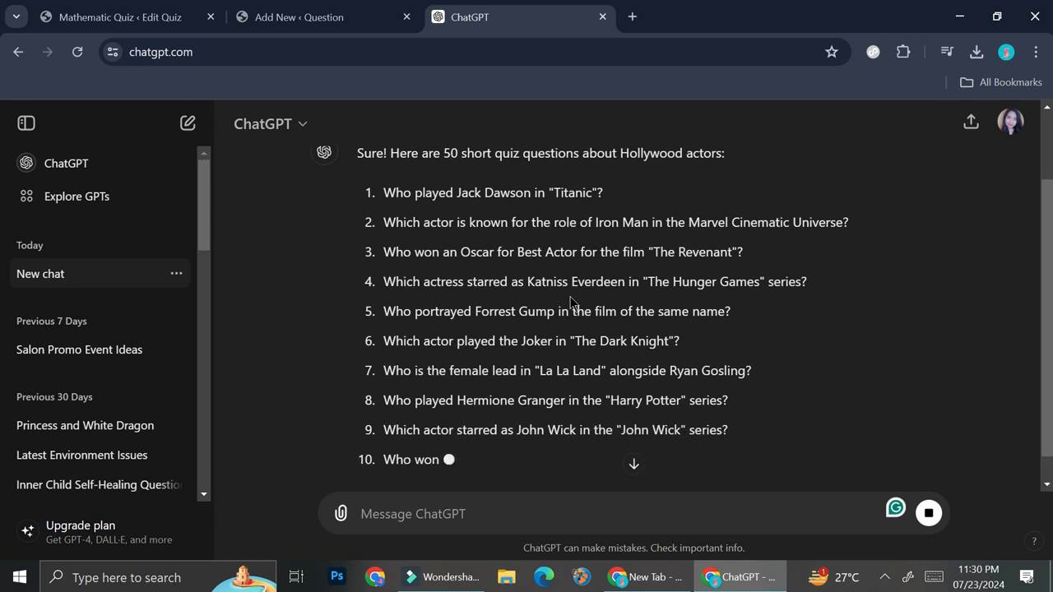
pyautogui.scroll(2, 570, 302)
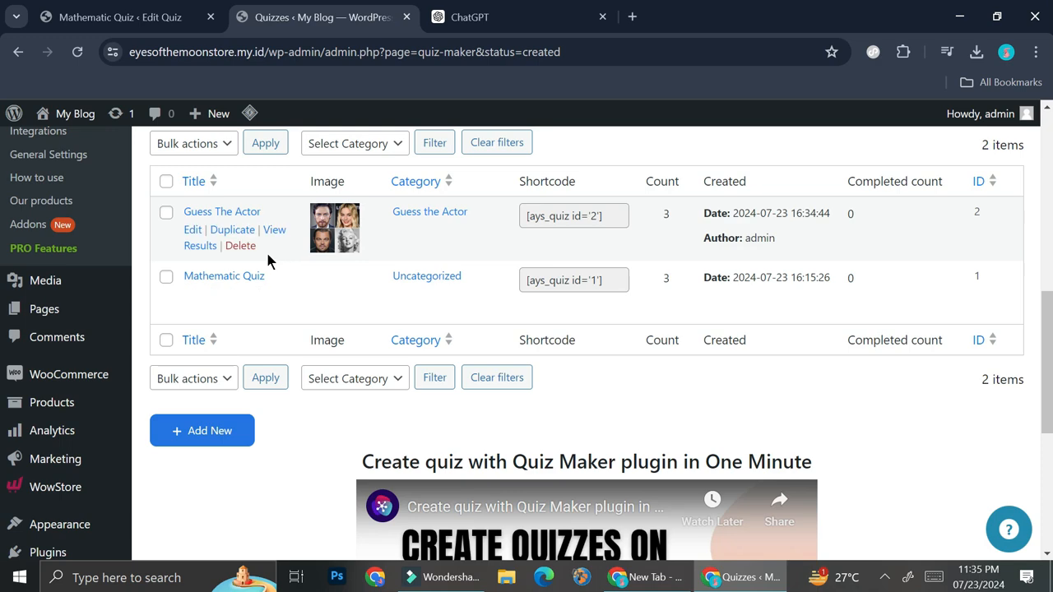
# Look over the Mathematic Quiz's general settings and return to the list of quizzes.
pyautogui.click(236, 277)
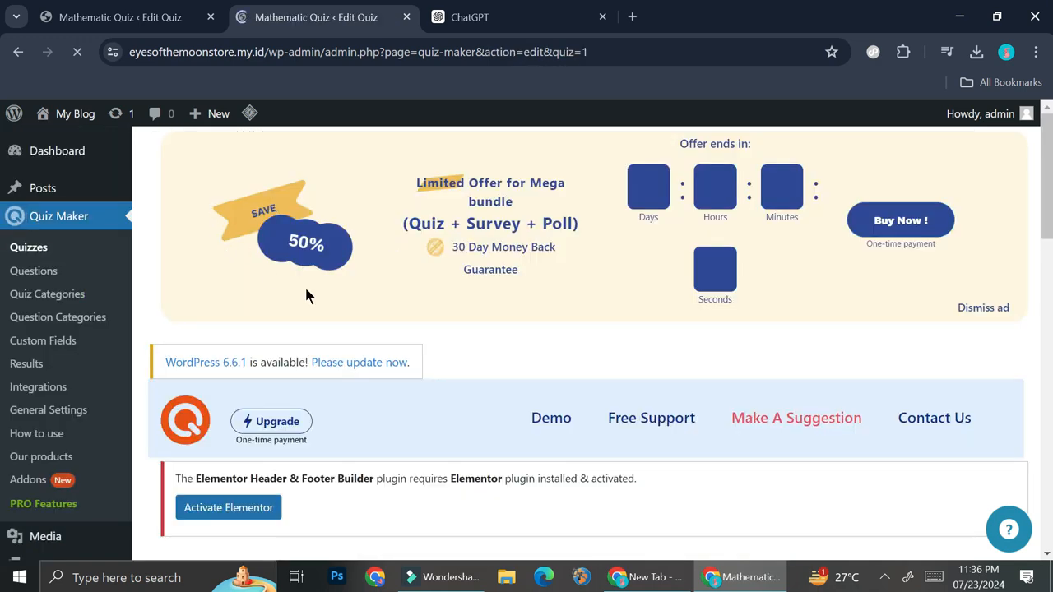
pyautogui.scroll(-10, 386, 311)
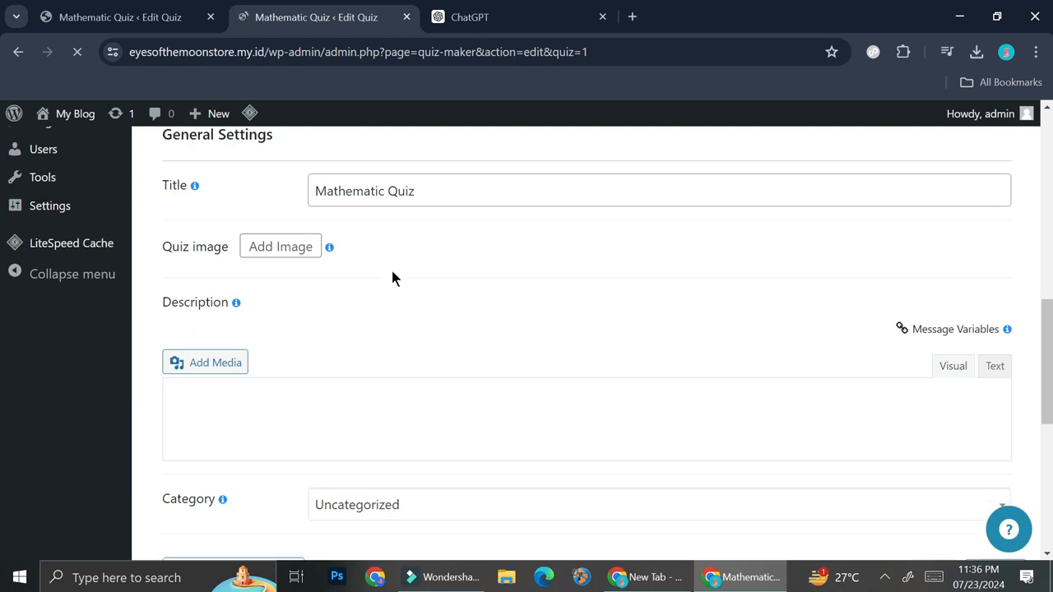
pyautogui.scroll(7, 422, 254)
pyautogui.click(18, 53)
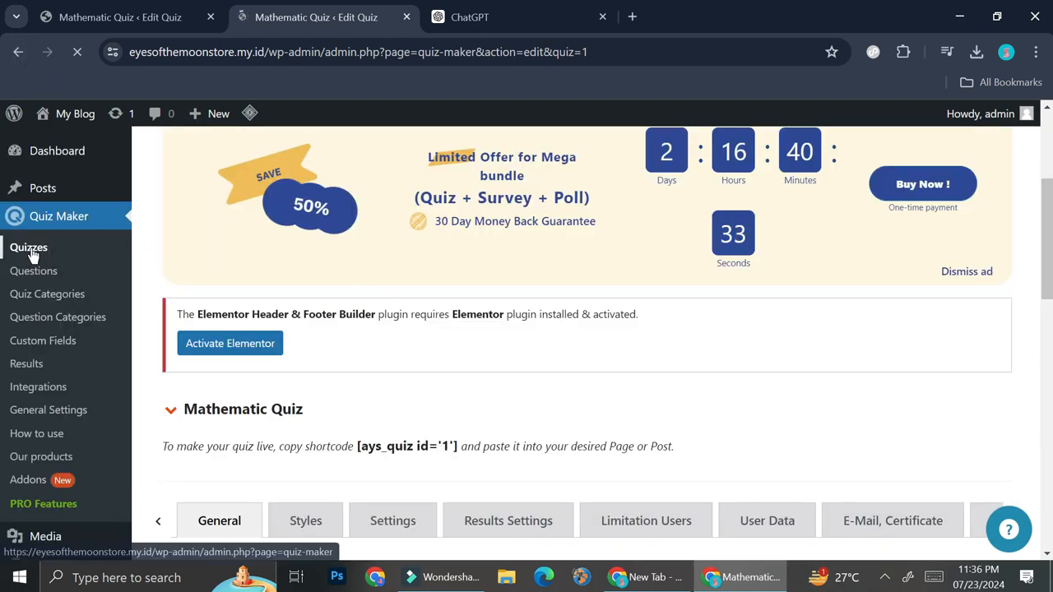
pyautogui.scroll(3, 324, 334)
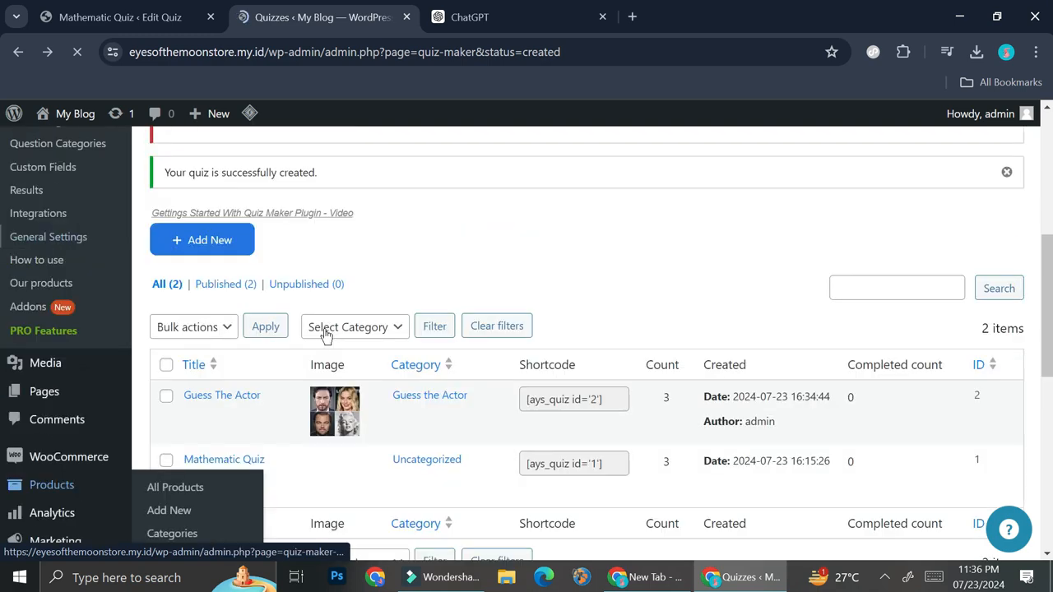
# Add a new quiz and enter "Guess the soundtrack" as its title.
pyautogui.scroll(-1, 309, 345)
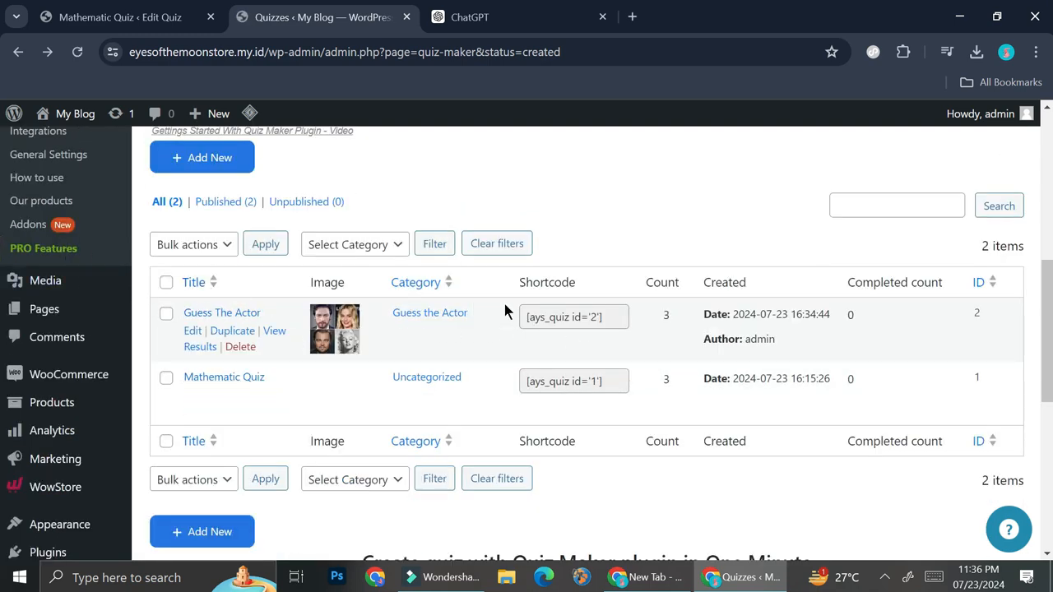
pyautogui.scroll(-2, 504, 304)
pyautogui.scroll(1, 334, 268)
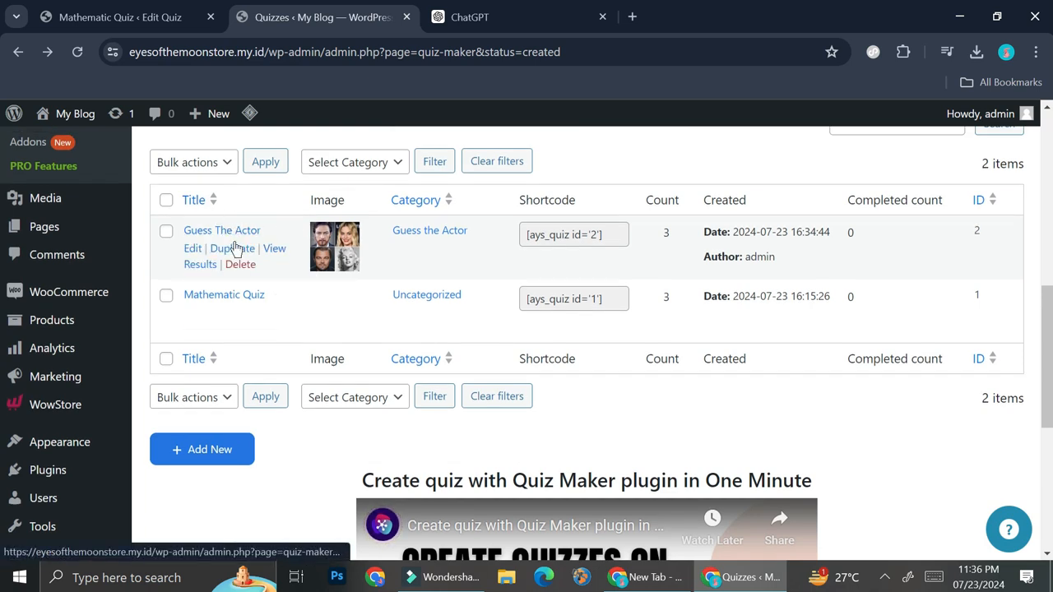
pyautogui.click(212, 449)
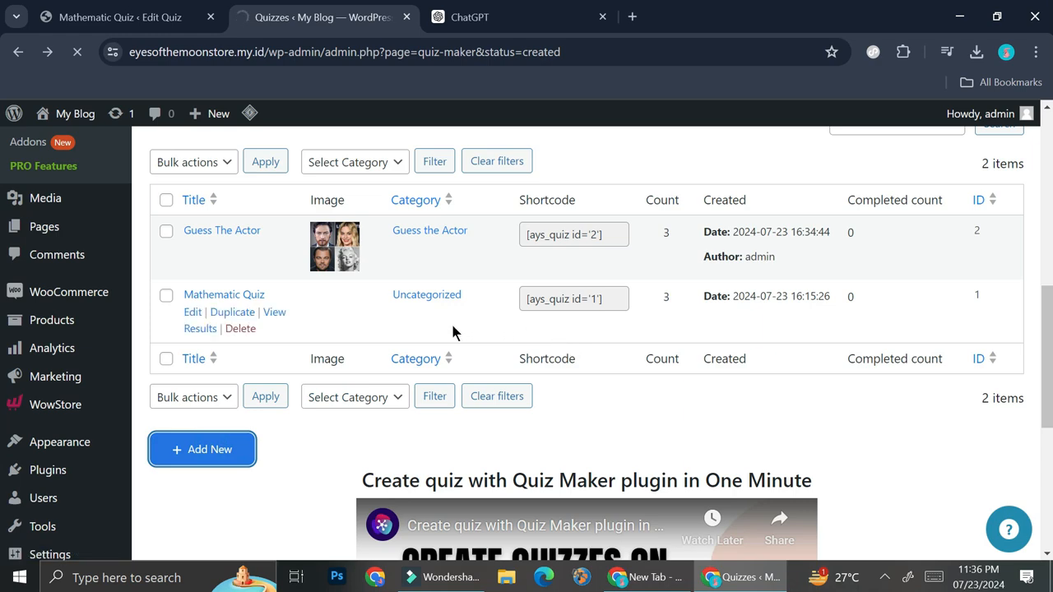
pyautogui.scroll(-5, 448, 324)
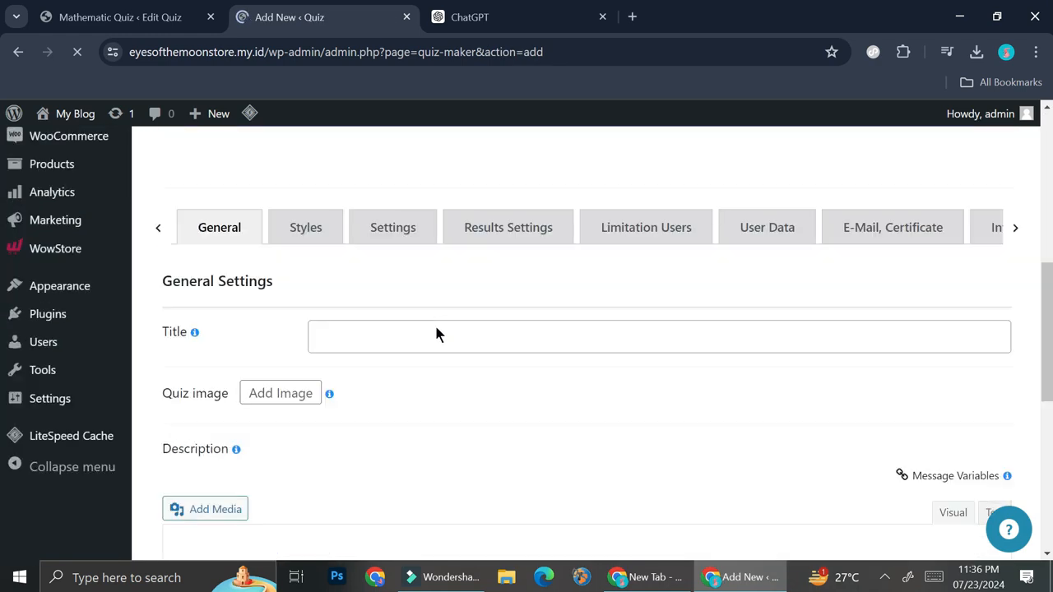
pyautogui.click(354, 340)
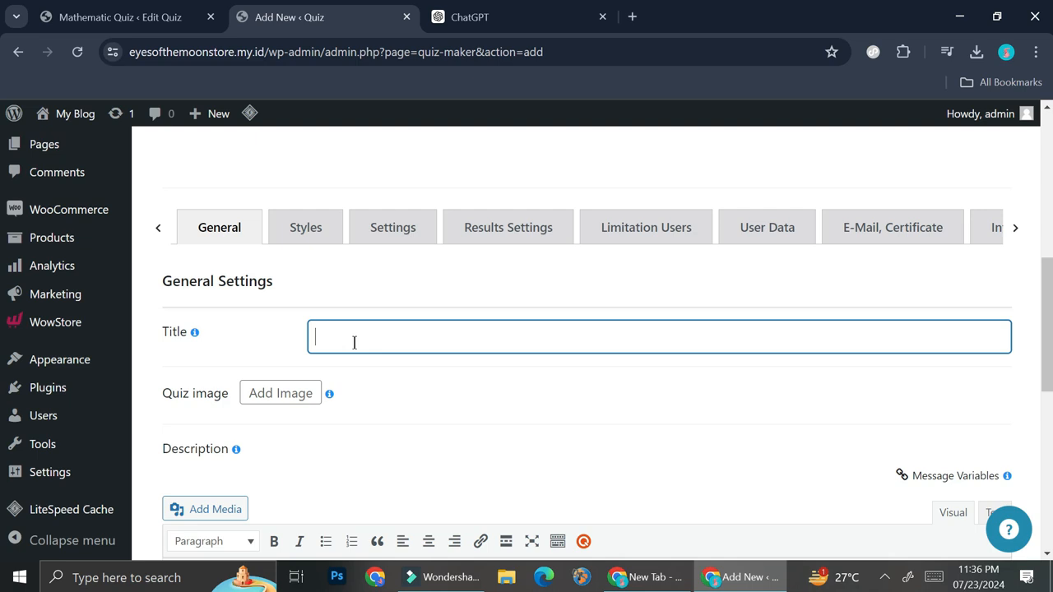
pyautogui.write('Guess the')
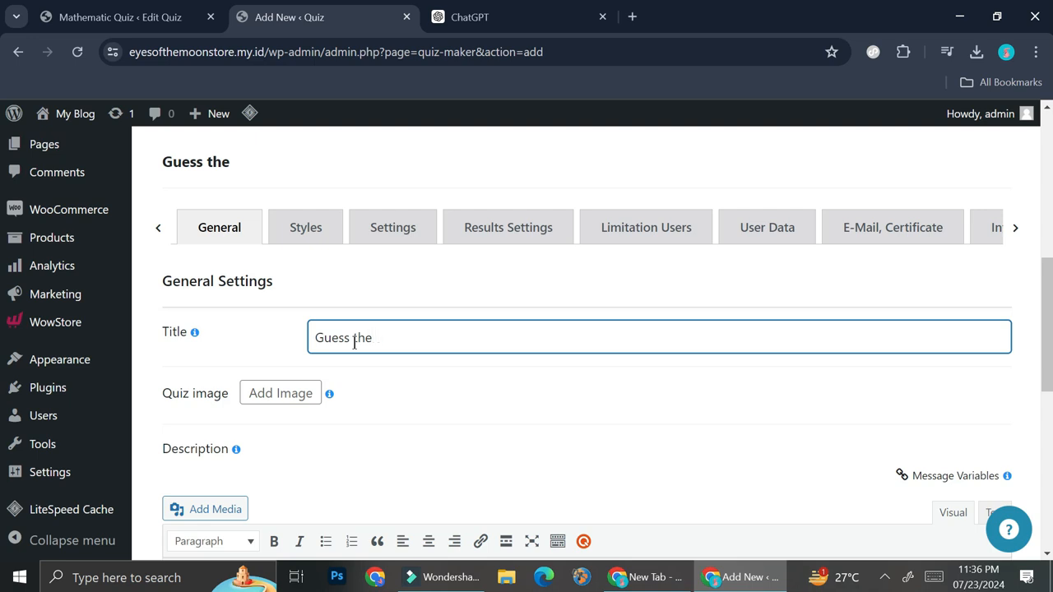
pyautogui.write('e soundtrack')
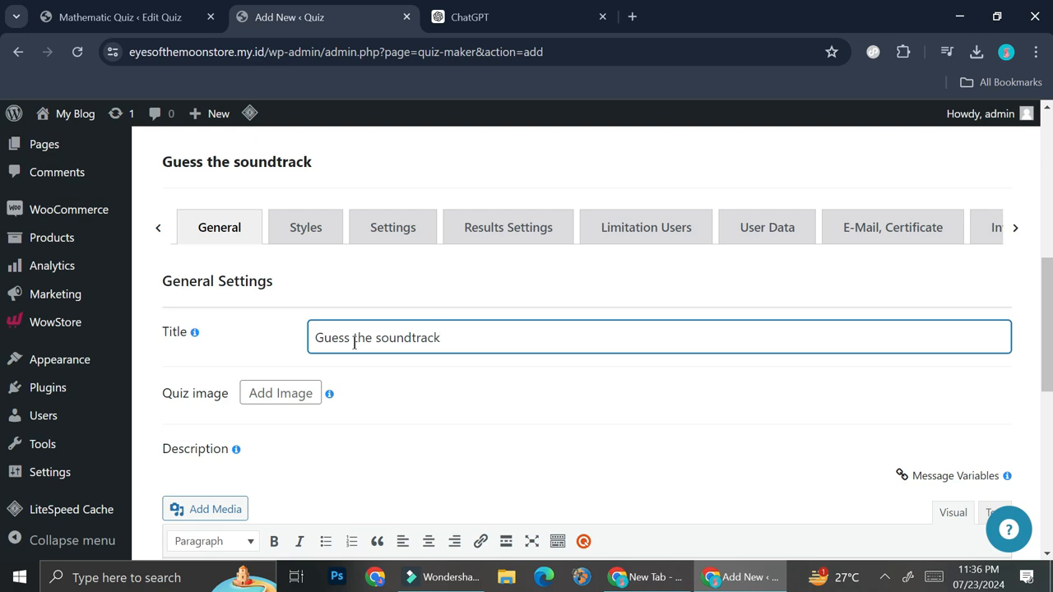
# Look at the media library and file upload options for the quiz image, and close them without choosing an image.
pyautogui.scroll(-1, 353, 341)
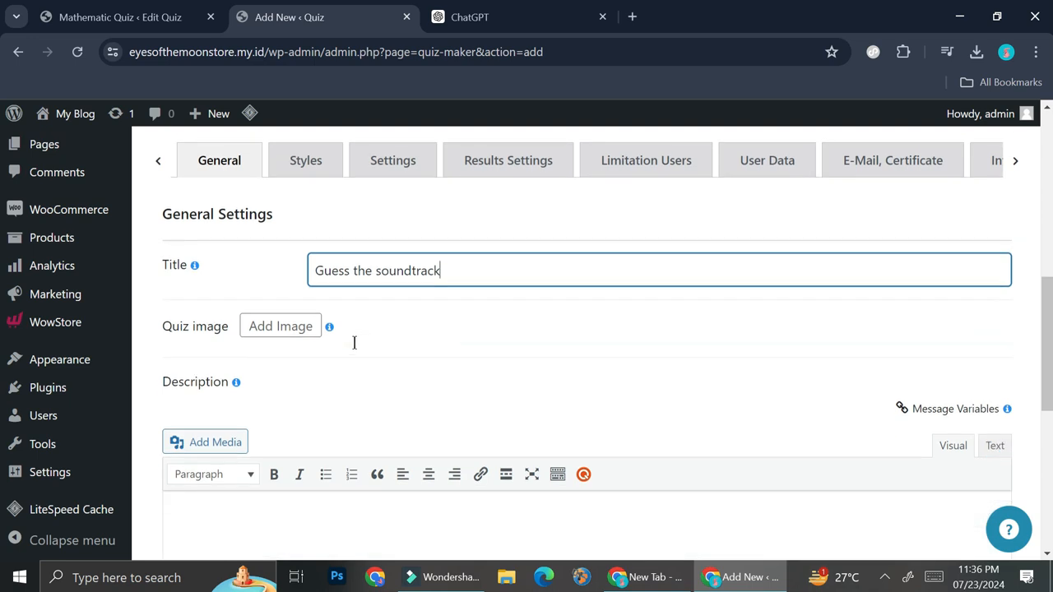
pyautogui.click(297, 318)
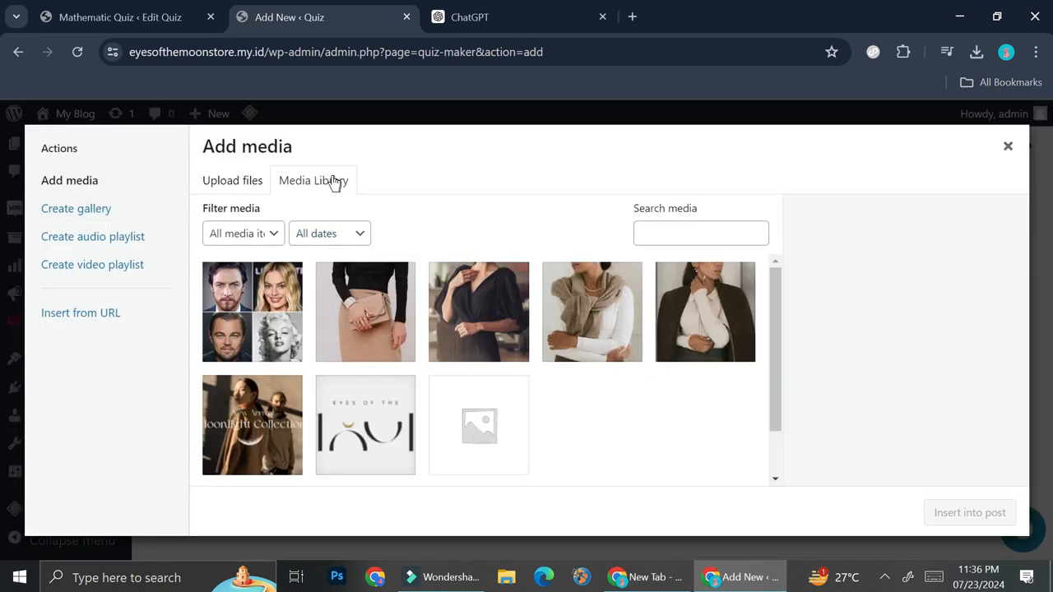
pyautogui.click(237, 182)
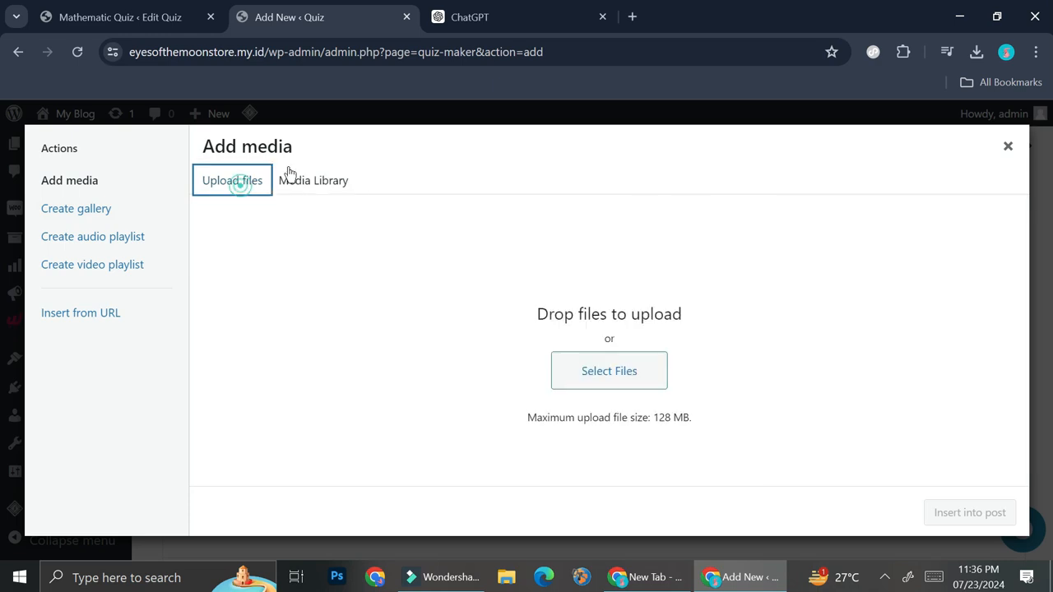
pyautogui.click(1006, 146)
# Open the quiz's question selection and mark the La La Land, actor role and Titanic questions.
pyautogui.scroll(-2, 400, 398)
pyautogui.scroll(-2, 279, 346)
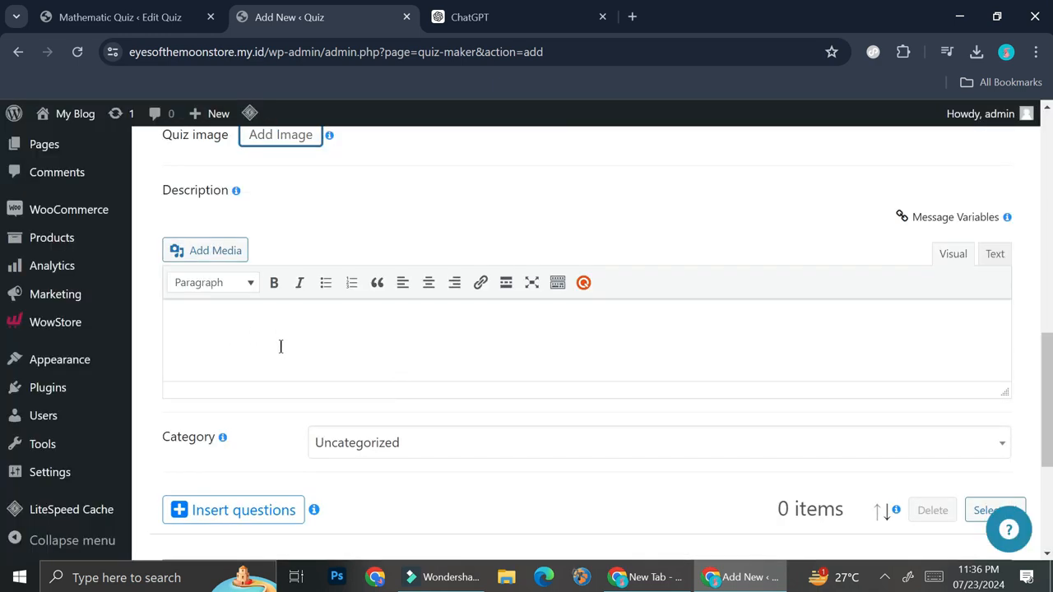
pyautogui.click(278, 368)
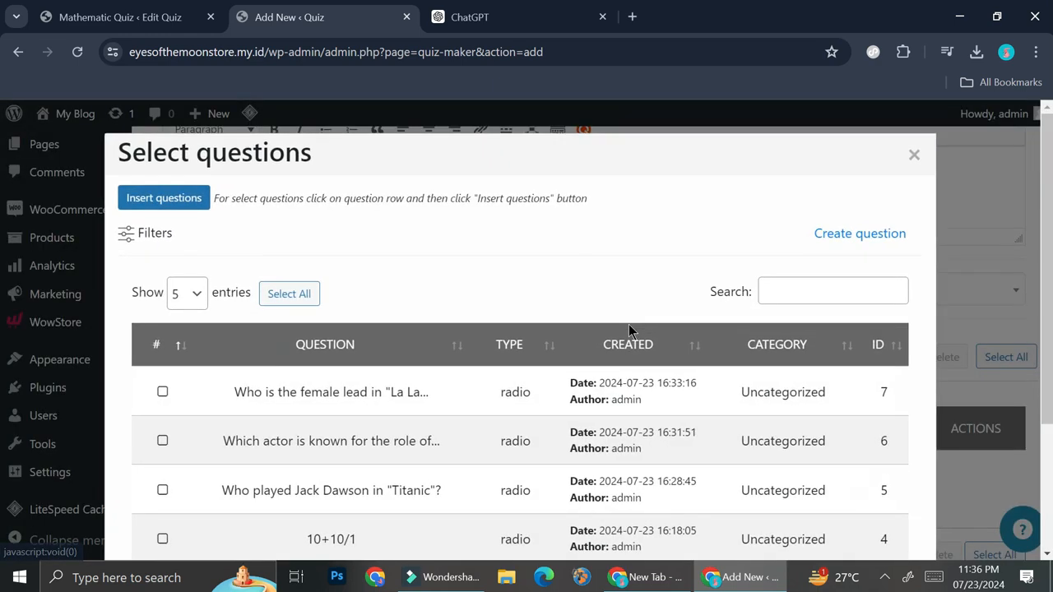
pyautogui.scroll(-2, 207, 330)
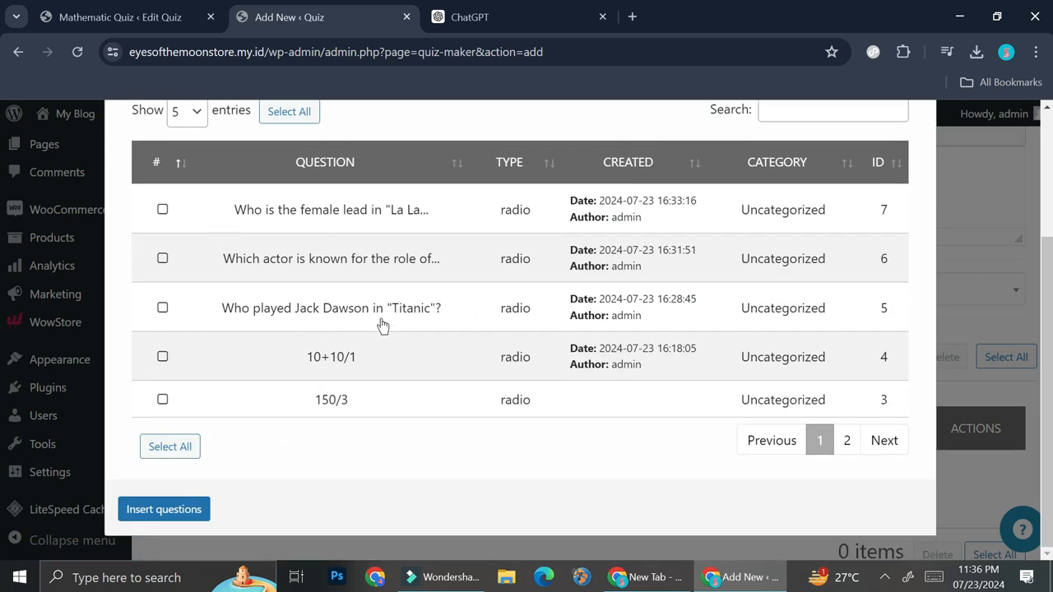
pyautogui.scroll(2, 422, 312)
pyautogui.scroll(-2, 336, 405)
pyautogui.click(159, 210)
pyautogui.click(161, 259)
pyautogui.click(162, 307)
# Deselect the three marked questions and close the question selection without inserting any.
pyautogui.click(162, 258)
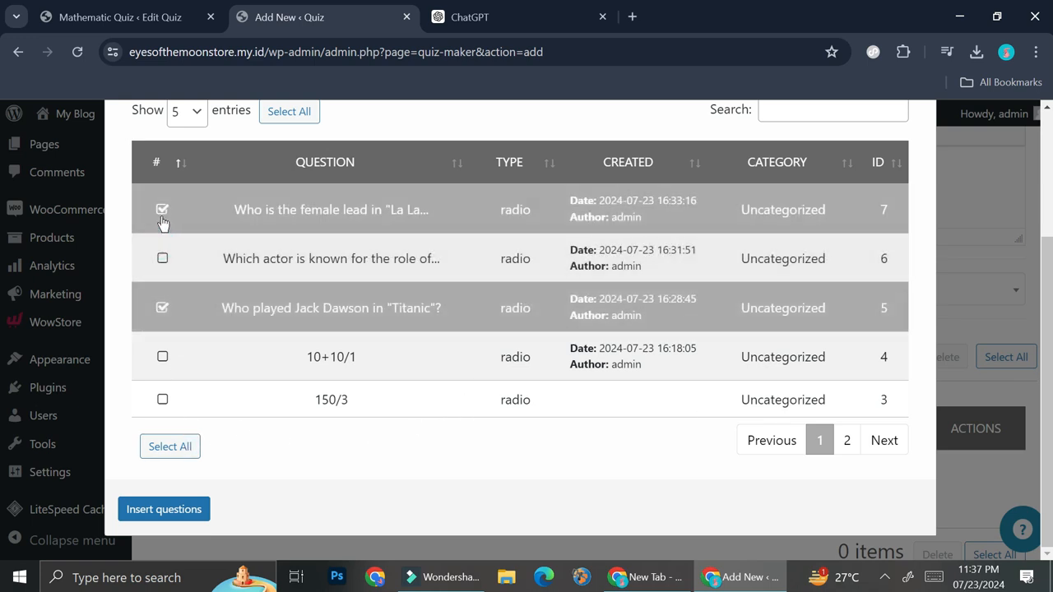
pyautogui.click(162, 210)
pyautogui.click(162, 307)
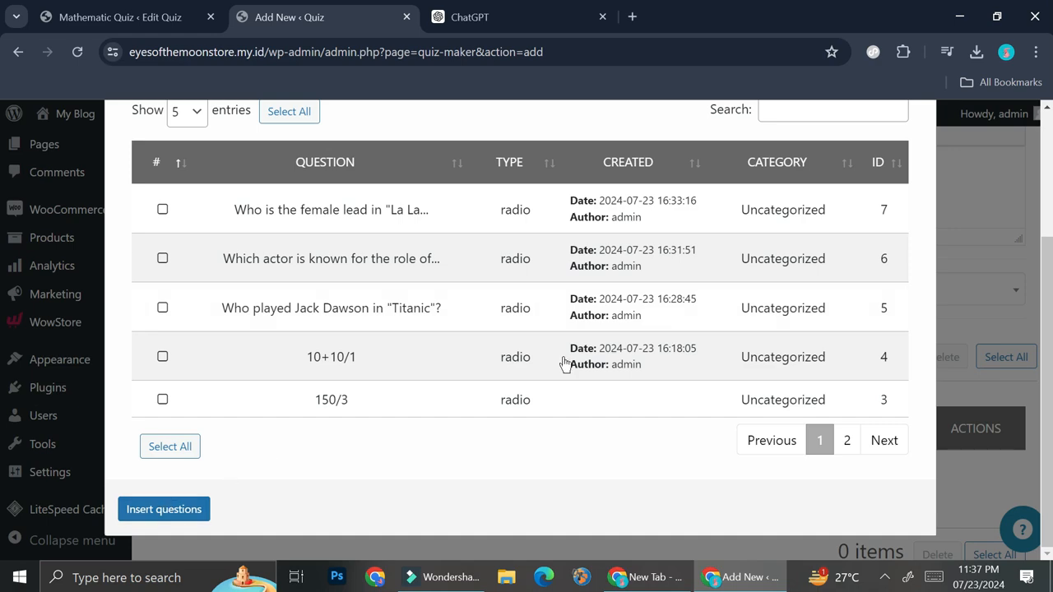
pyautogui.scroll(1, 565, 364)
pyautogui.scroll(1, 850, 238)
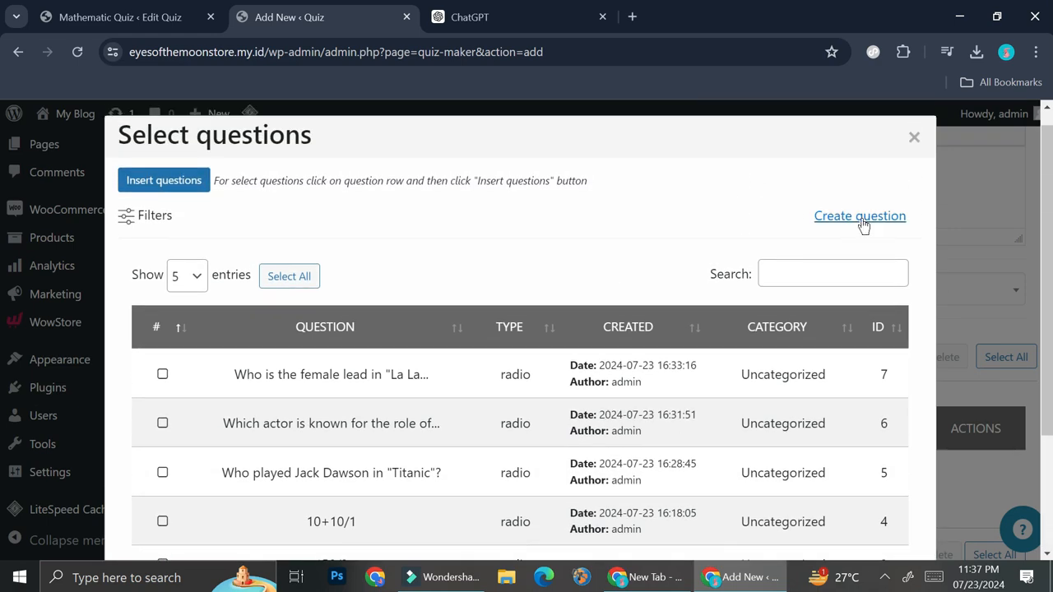
pyautogui.click(914, 138)
pyautogui.scroll(3, 582, 345)
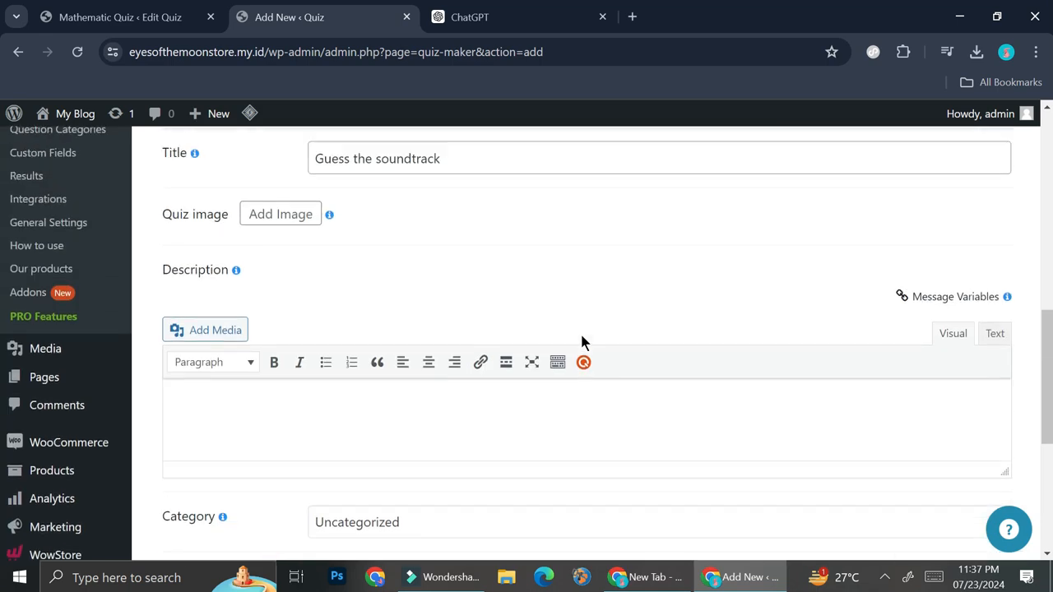
pyautogui.scroll(-4, 581, 335)
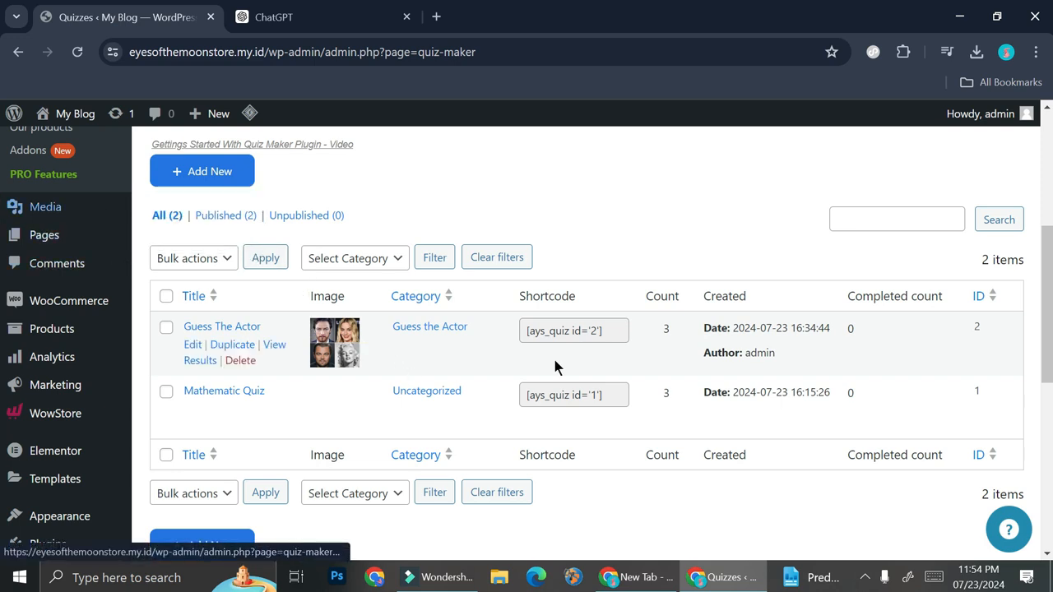
# Copy the shortcode of the Guess The Actor quiz and create a new post.
pyautogui.click(622, 332)
pyautogui.hotkey('ctrl', 'c')
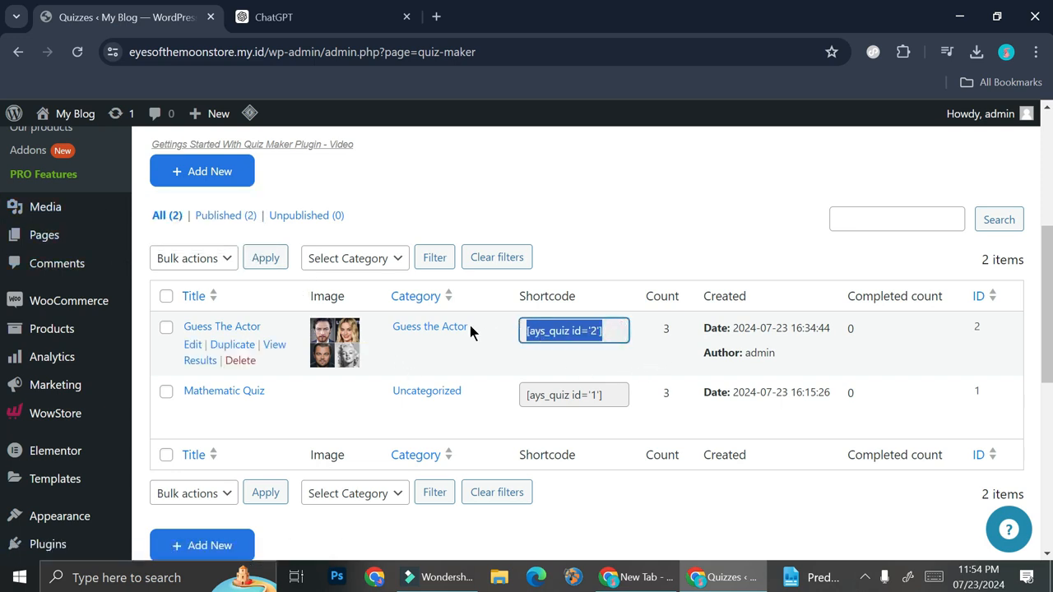
pyautogui.scroll(3, 49, 288)
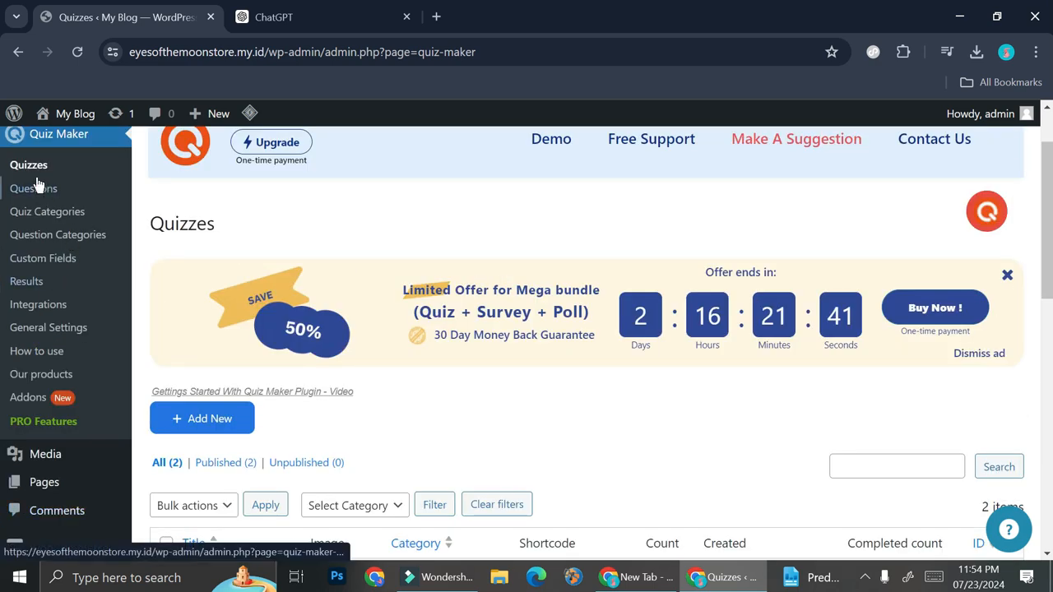
pyautogui.scroll(1, 41, 188)
pyautogui.moveTo(59, 192)
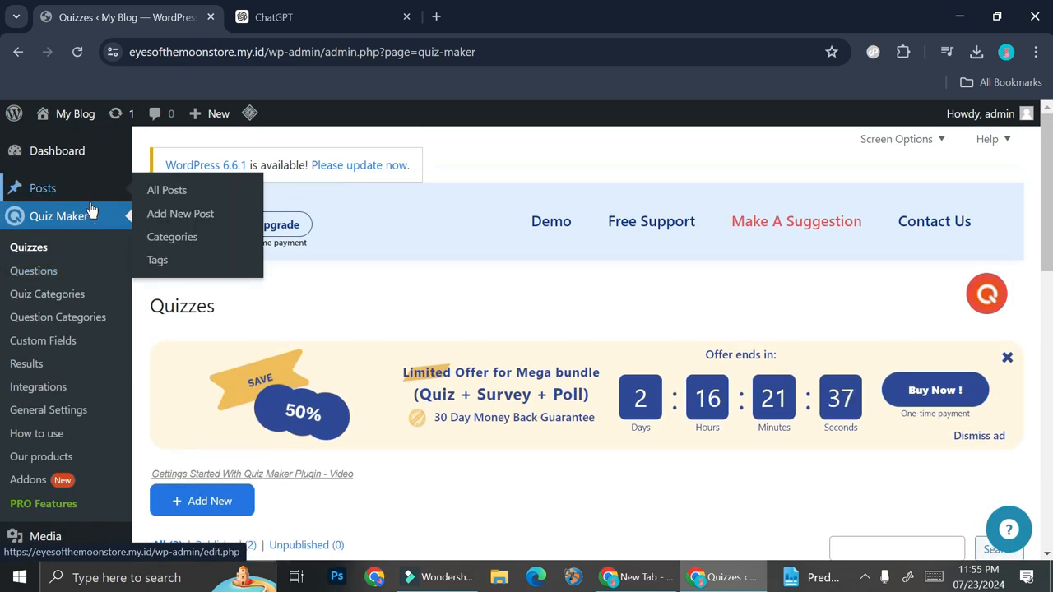
pyautogui.click(168, 214)
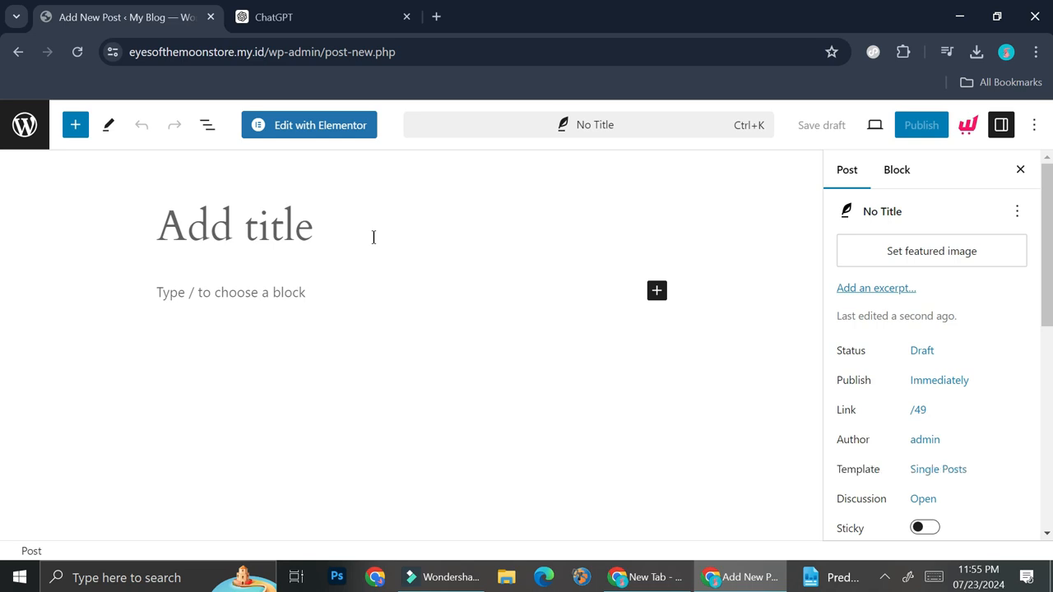
# Open the new post in Elementor and place a Text Editor widget in its empty content area.
pyautogui.click(265, 122)
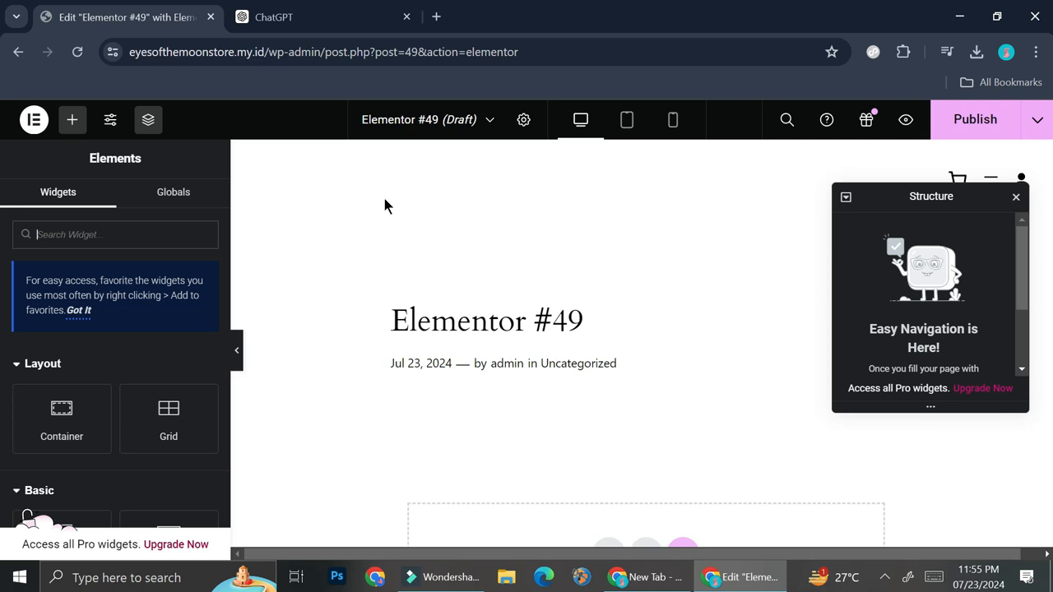
pyautogui.scroll(-2, 543, 272)
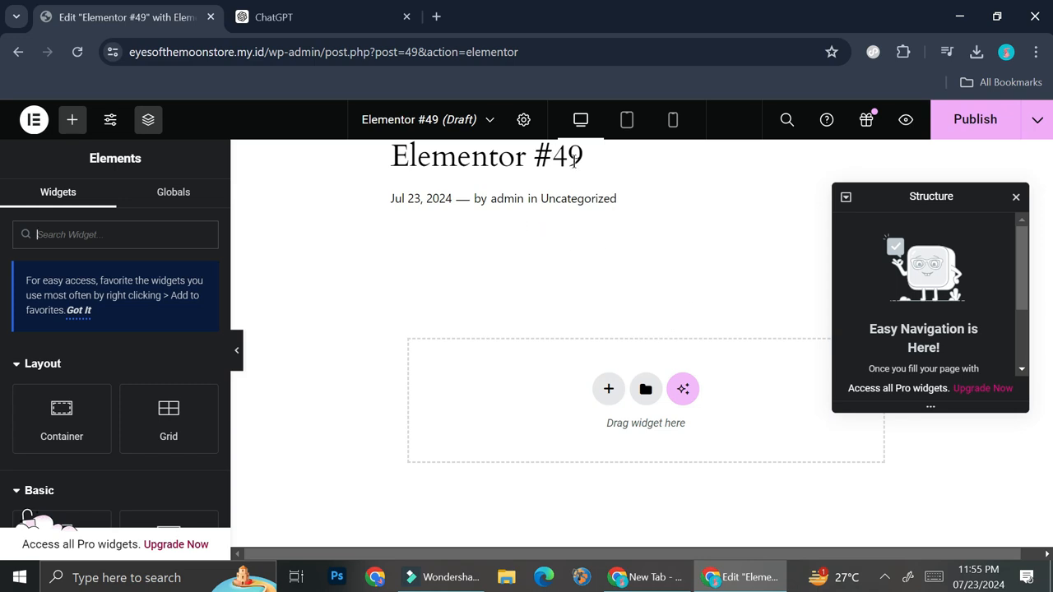
pyautogui.scroll(1, 563, 209)
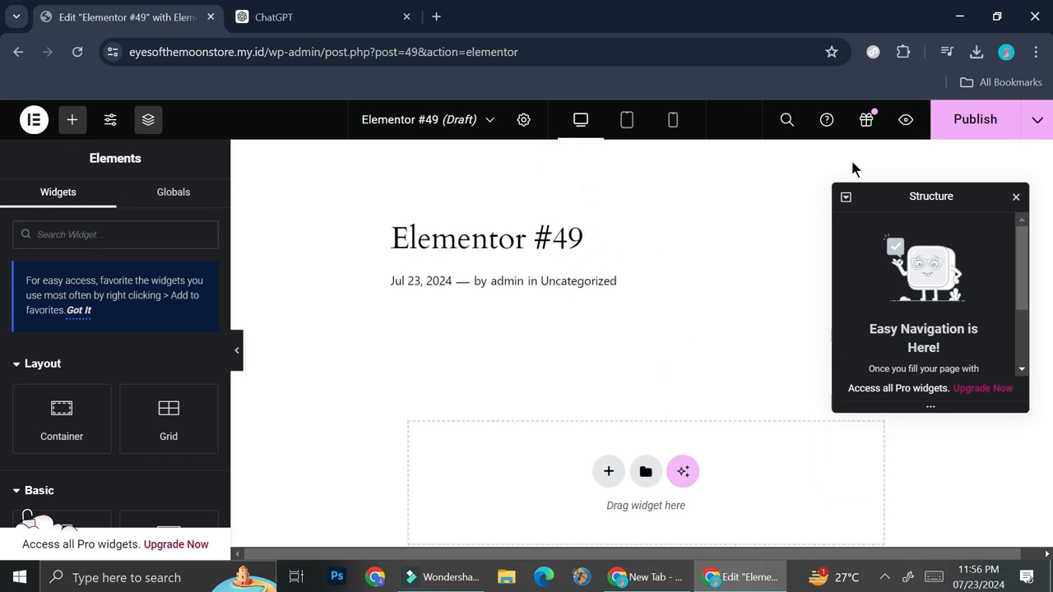
pyautogui.click(1015, 197)
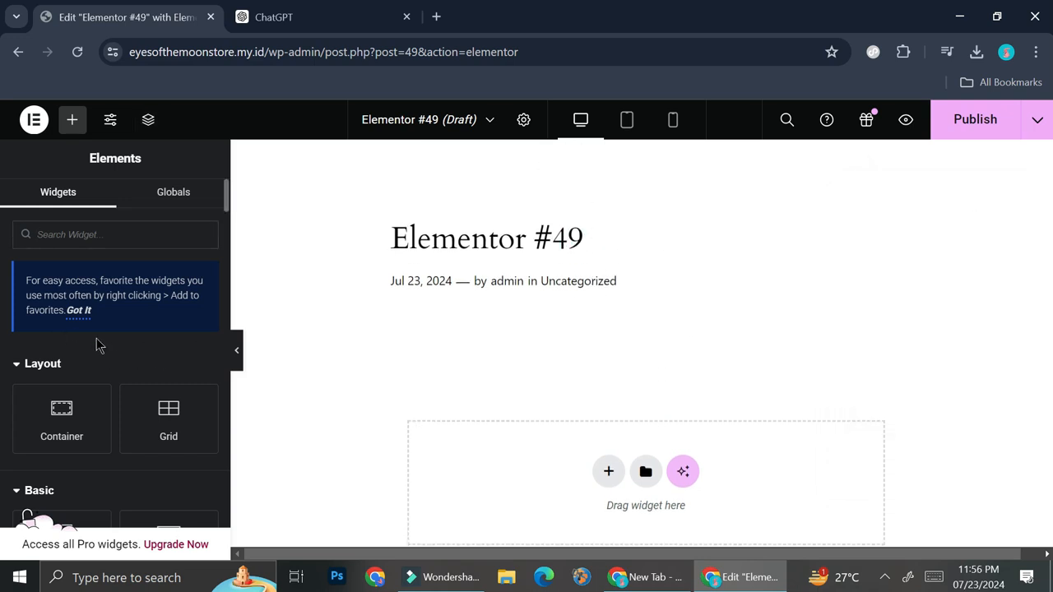
pyautogui.scroll(-2, 161, 362)
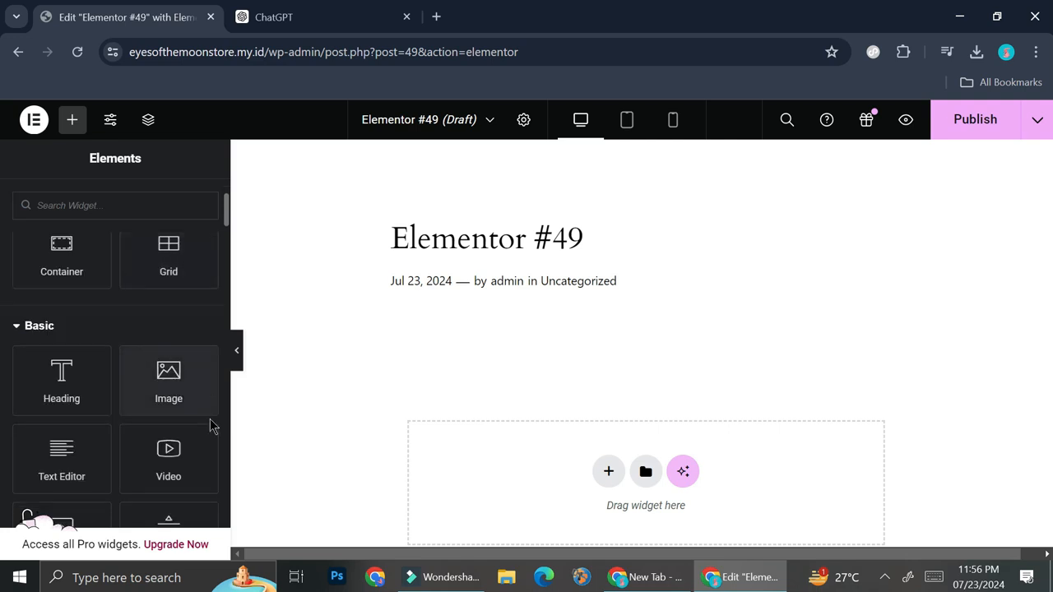
pyautogui.scroll(-1, 190, 425)
pyautogui.moveTo(50, 366); pyautogui.dragTo(574, 362)
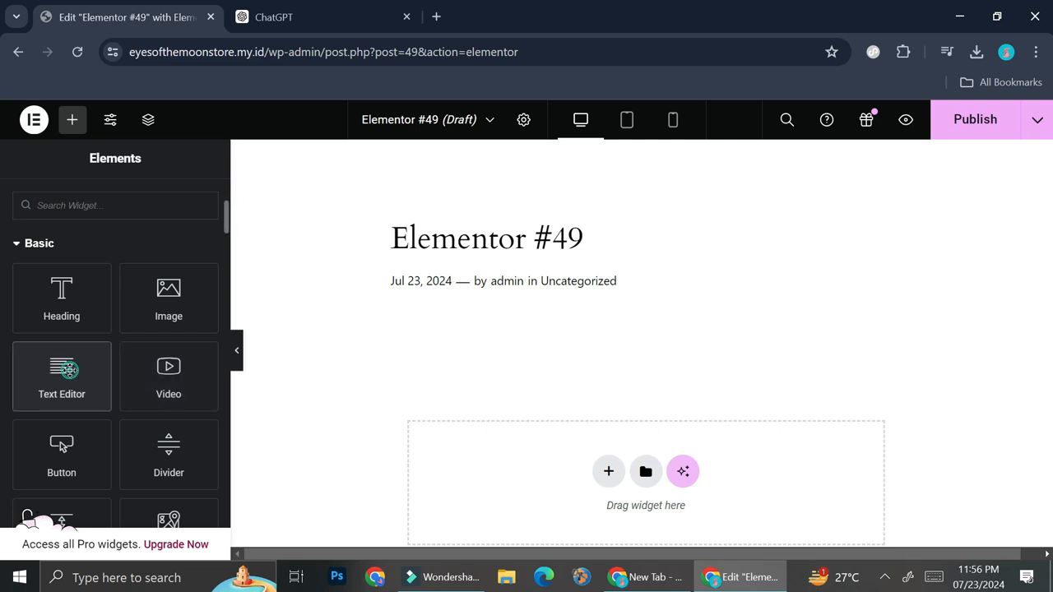
pyautogui.moveTo(69, 369); pyautogui.dragTo(360, 320)
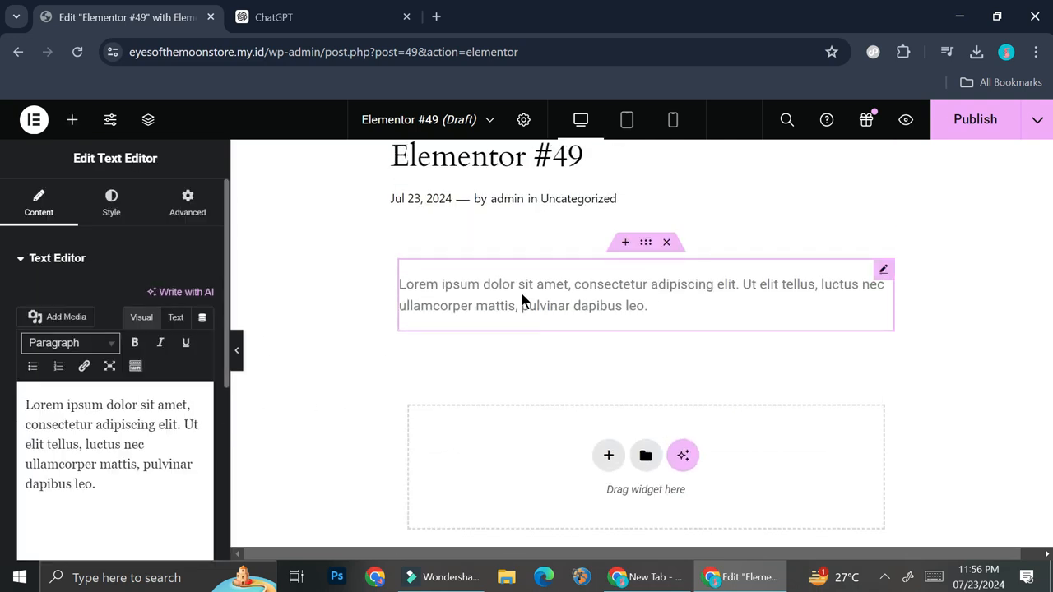
# Replace the text widget's placeholder text with the copied shortcode [ays_quiz id='2'] and check the quiz in the post.
pyautogui.click(685, 311)
pyautogui.click(559, 287)
pyautogui.moveTo(655, 315); pyautogui.dragTo(388, 280)
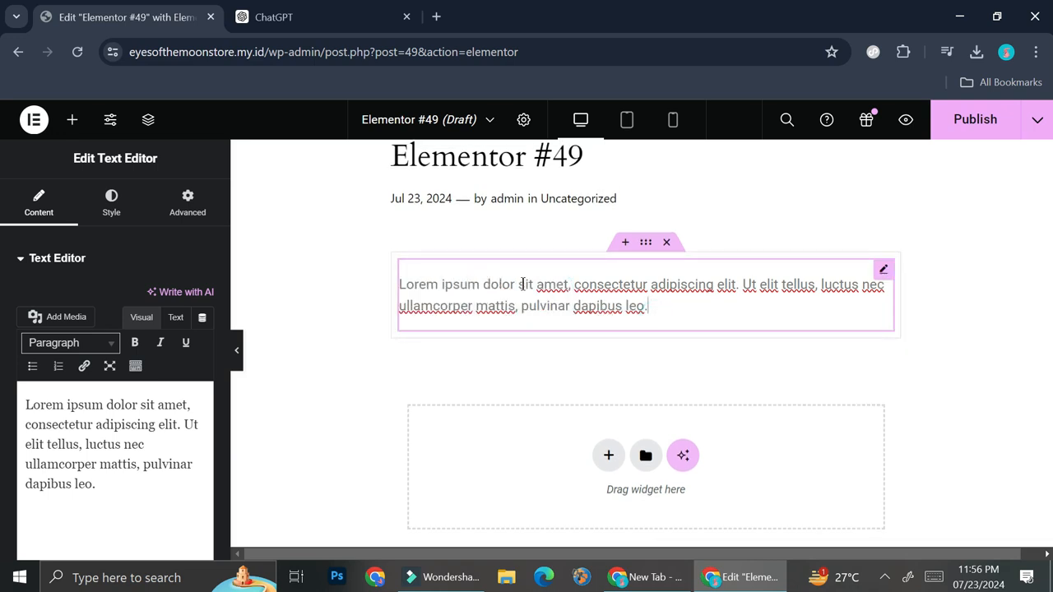
pyautogui.doubleClick(521, 284)
pyautogui.hotkey('ctrl', 'a')
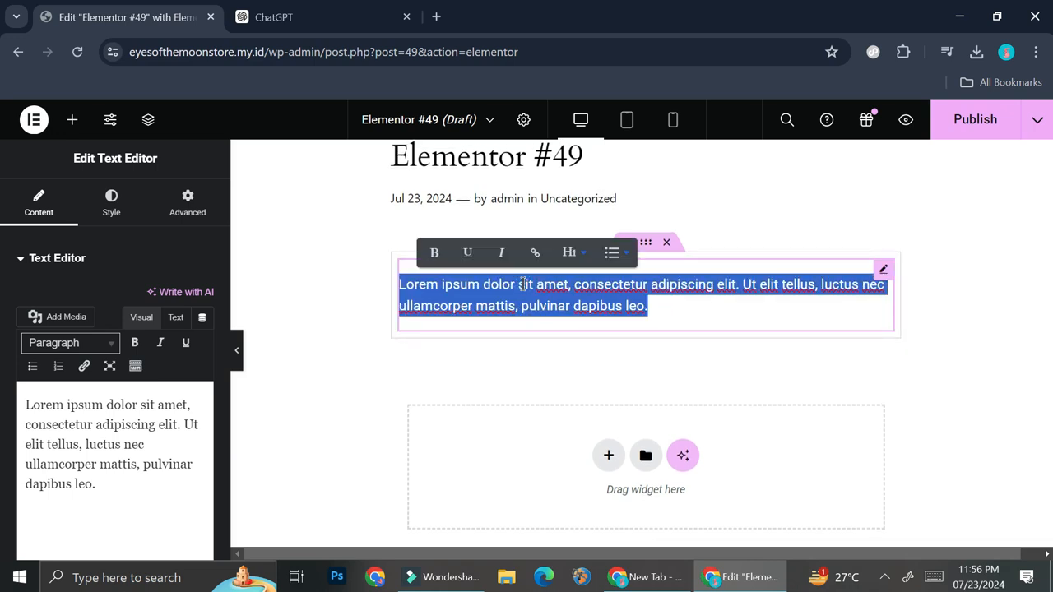
pyautogui.hotkey('ctrl', 'v')
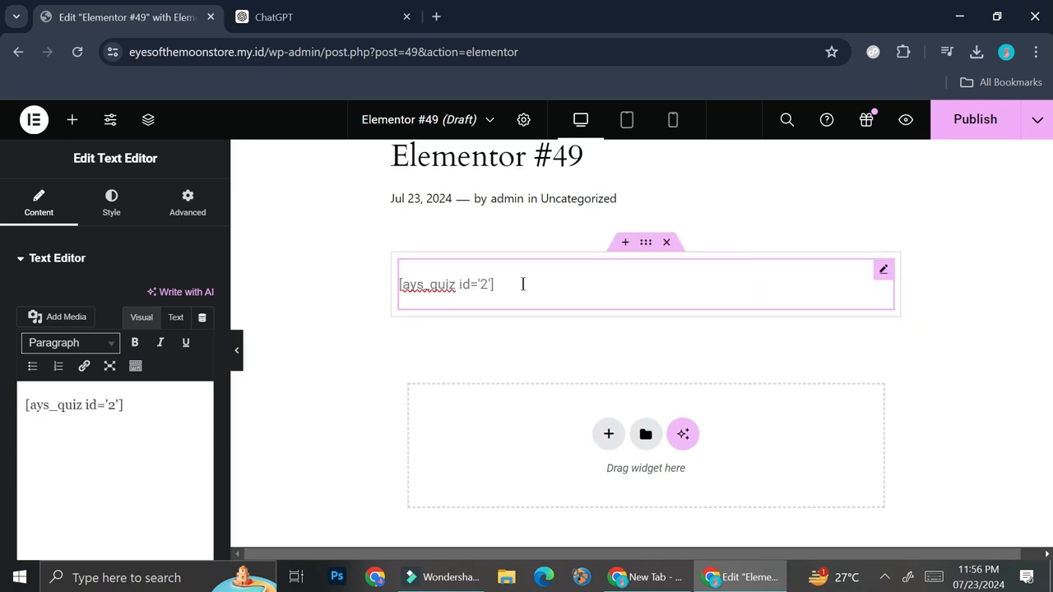
pyautogui.click(303, 324)
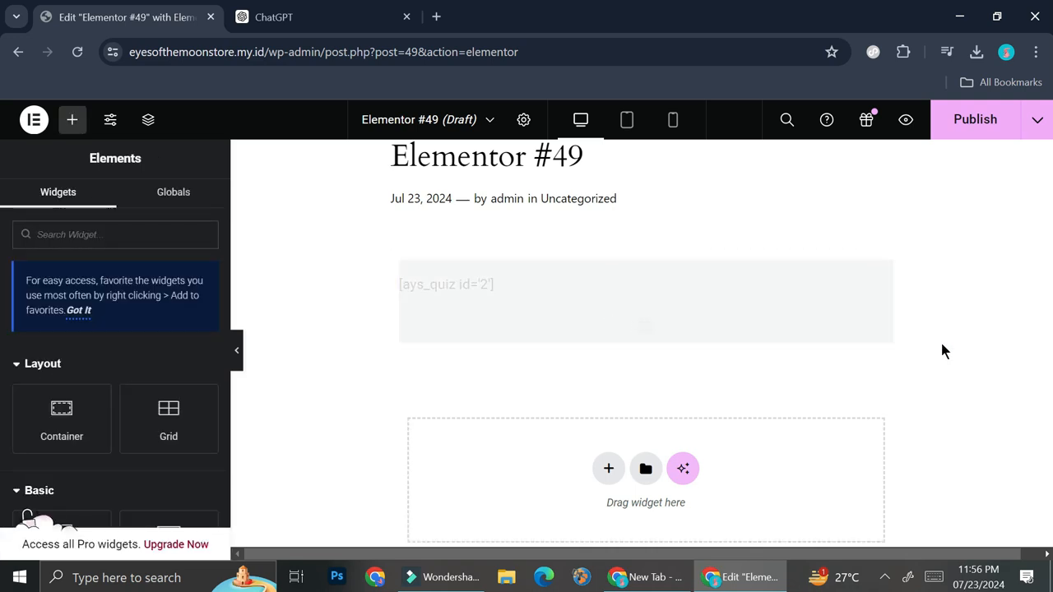
pyautogui.scroll(-4, 735, 371)
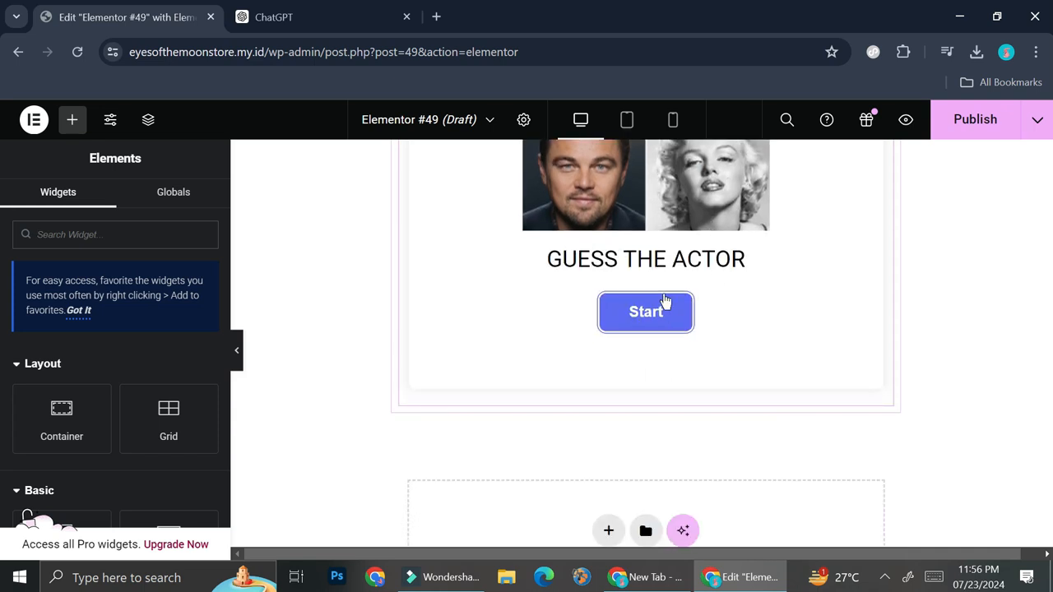
pyautogui.scroll(5, 662, 302)
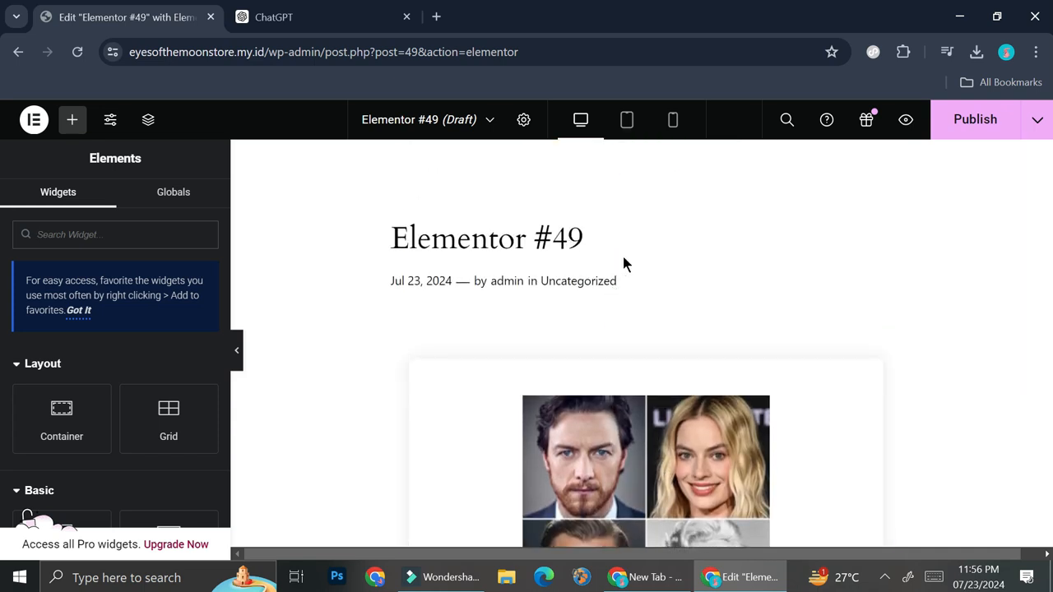
# Publish the post containing the embedded quiz and view the quiz on the live page.
pyautogui.moveTo(586, 237); pyautogui.dragTo(369, 227)
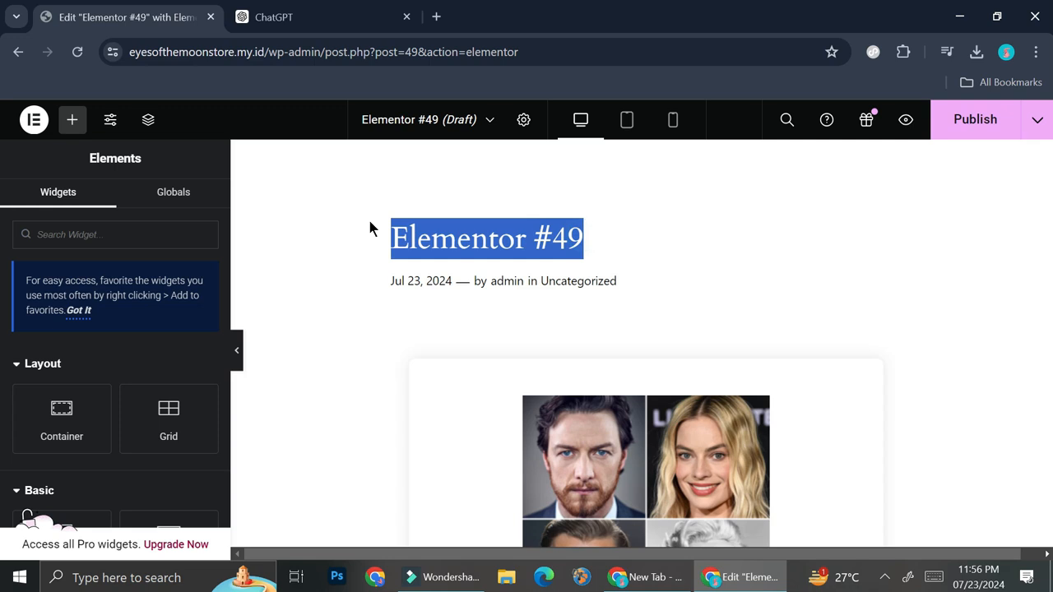
pyautogui.click(968, 124)
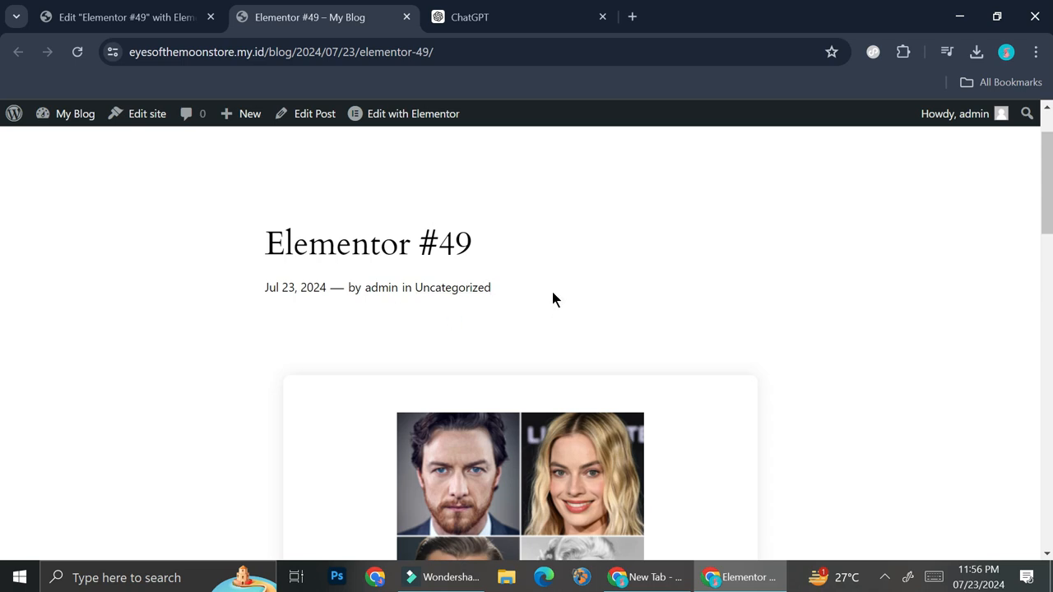
pyautogui.scroll(-1, 553, 300)
pyautogui.scroll(-3, 554, 312)
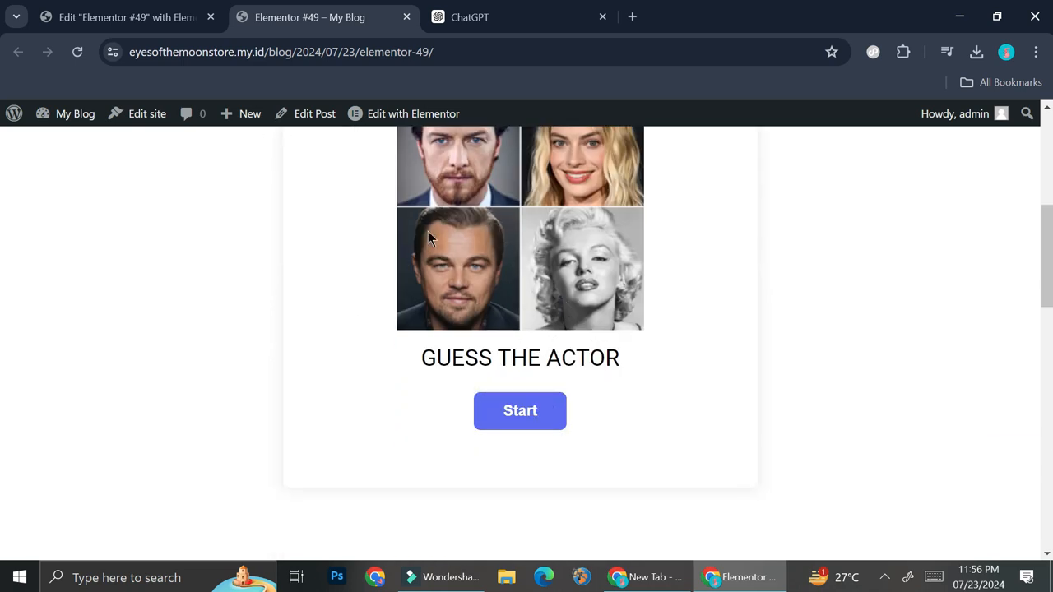
# Take the Guess The Actor quiz on the live post, answering Emma Stone, Robert Dawney Junior and Leonardo Decaprio.
pyautogui.click(498, 503)
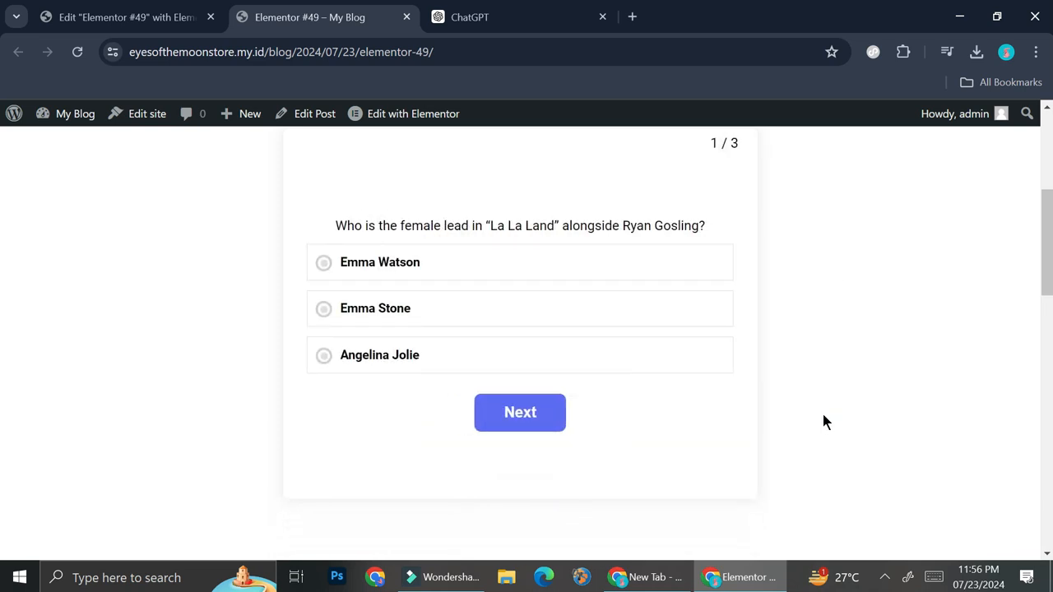
pyautogui.scroll(1, 778, 345)
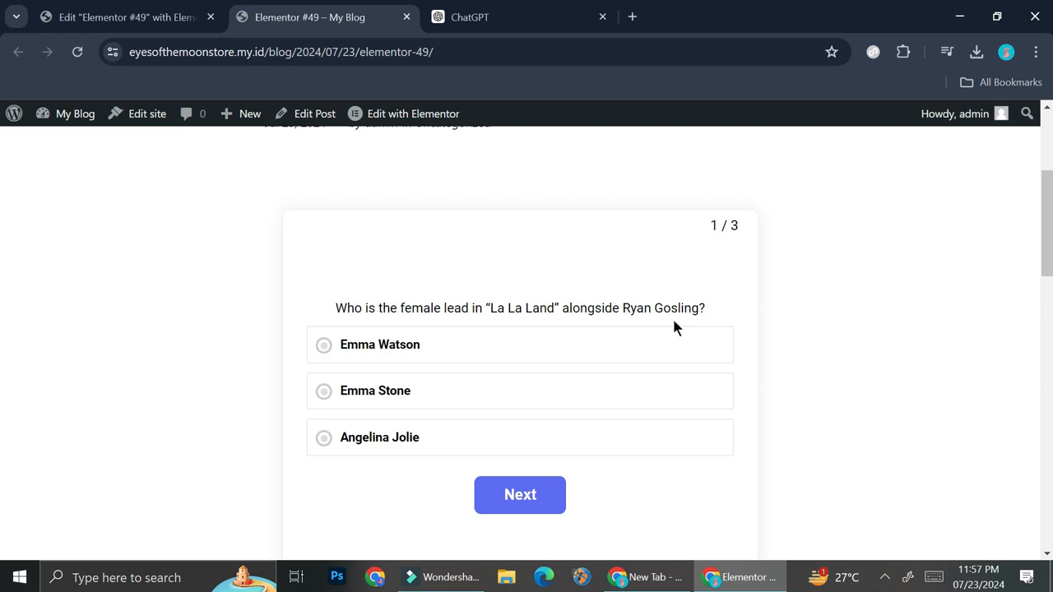
pyautogui.click(330, 395)
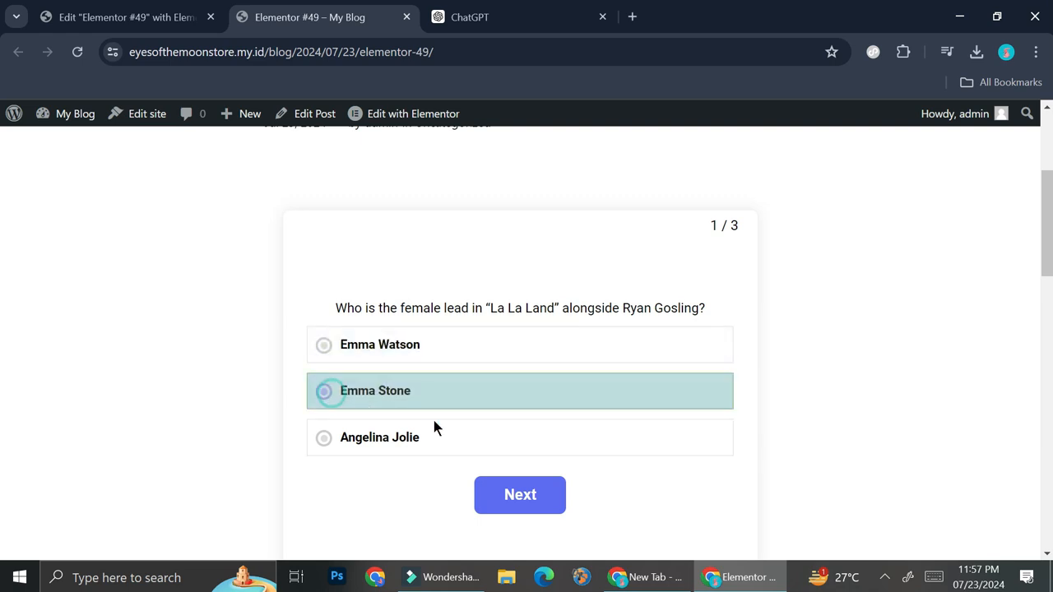
pyautogui.click(520, 497)
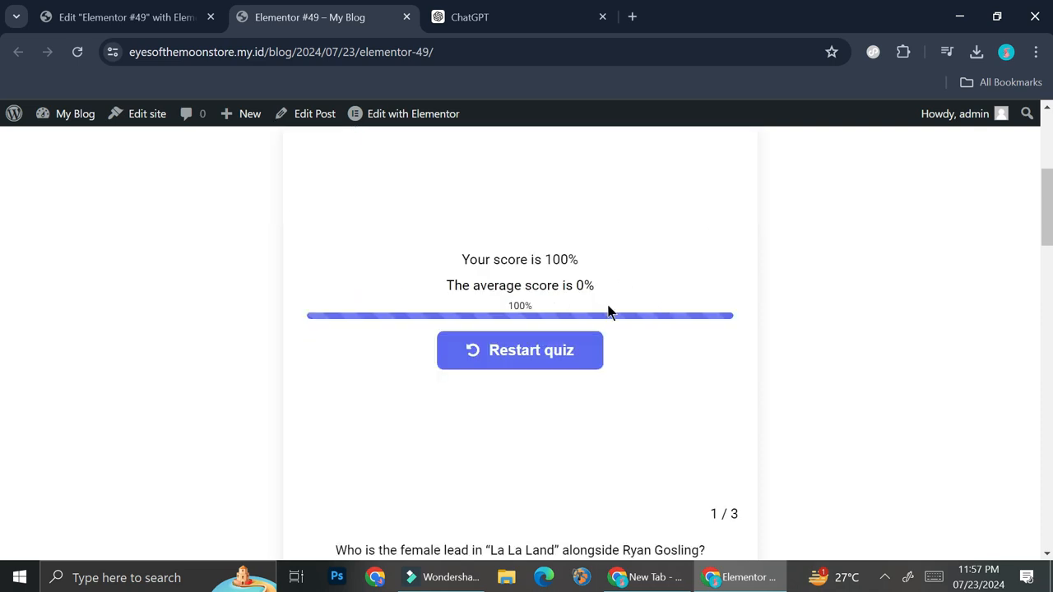
# Review the score and the marked answers to all questions on the quiz's result page.
pyautogui.scroll(-1, 658, 362)
pyautogui.scroll(2, 580, 280)
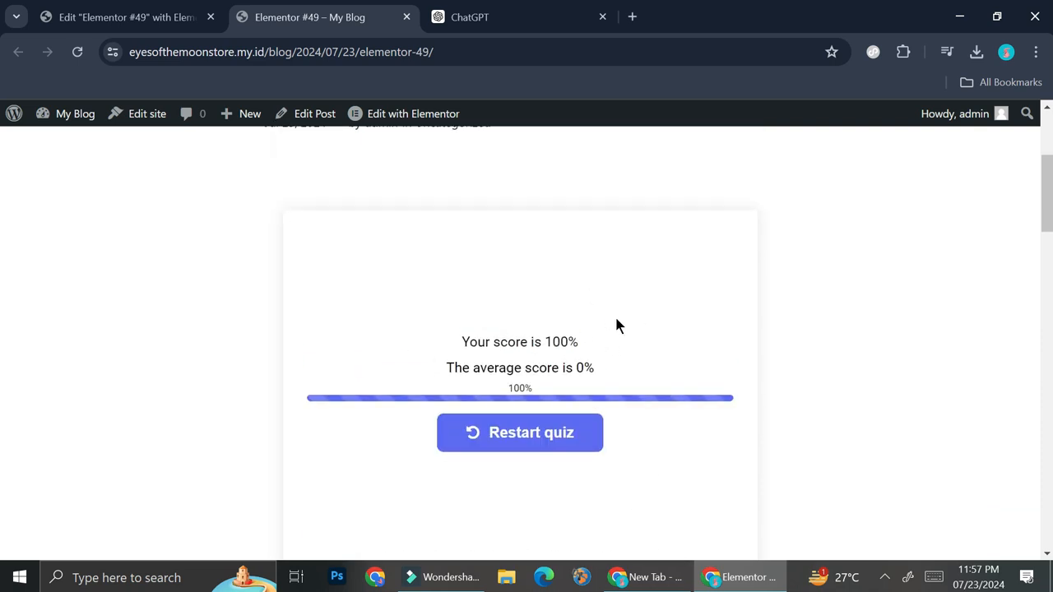
pyautogui.scroll(-9, 622, 322)
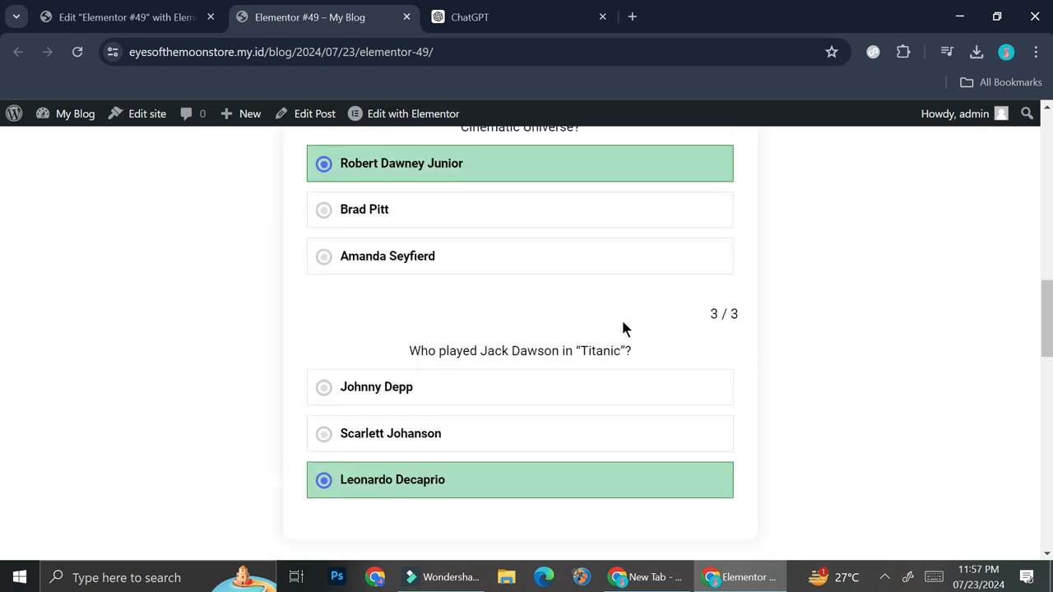
pyautogui.scroll(10, 622, 329)
pyautogui.scroll(-9, 621, 329)
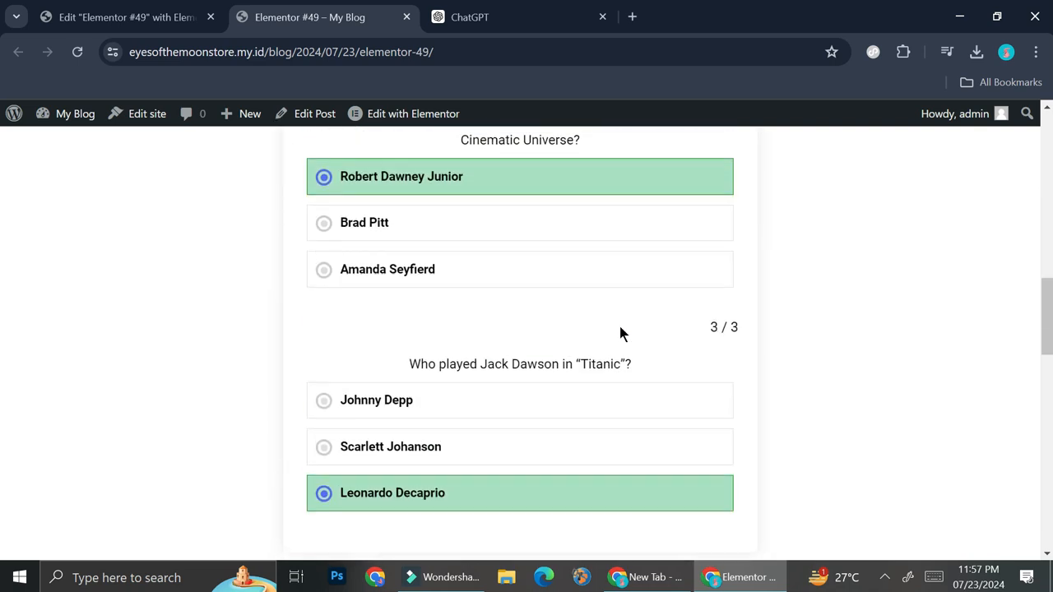
pyautogui.scroll(8, 603, 333)
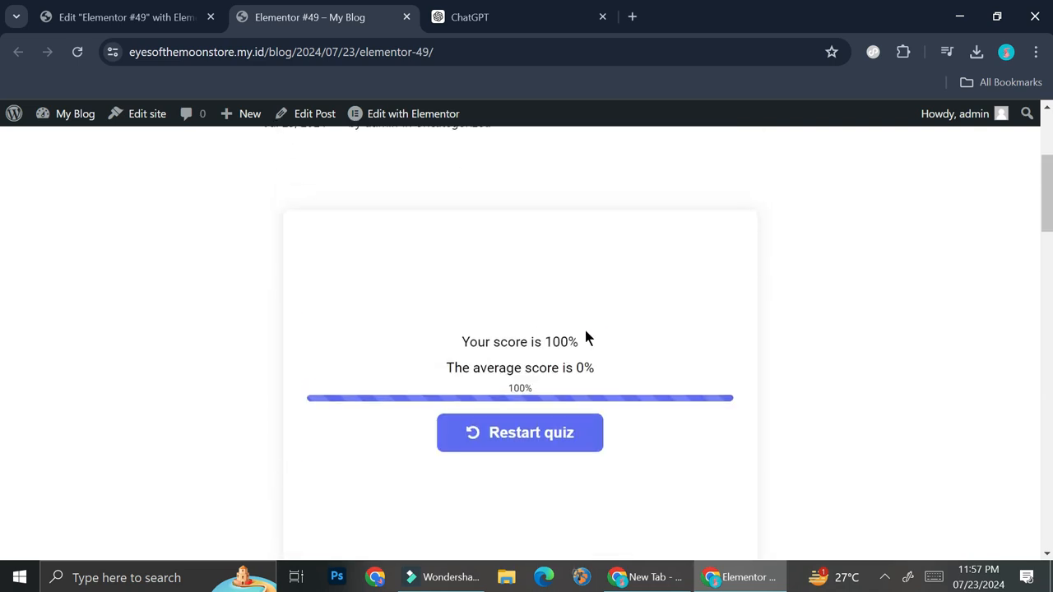
# Return to the Elementor editor's browser tab and load the site's wp-admin dashboard there.
pyautogui.click(138, 17)
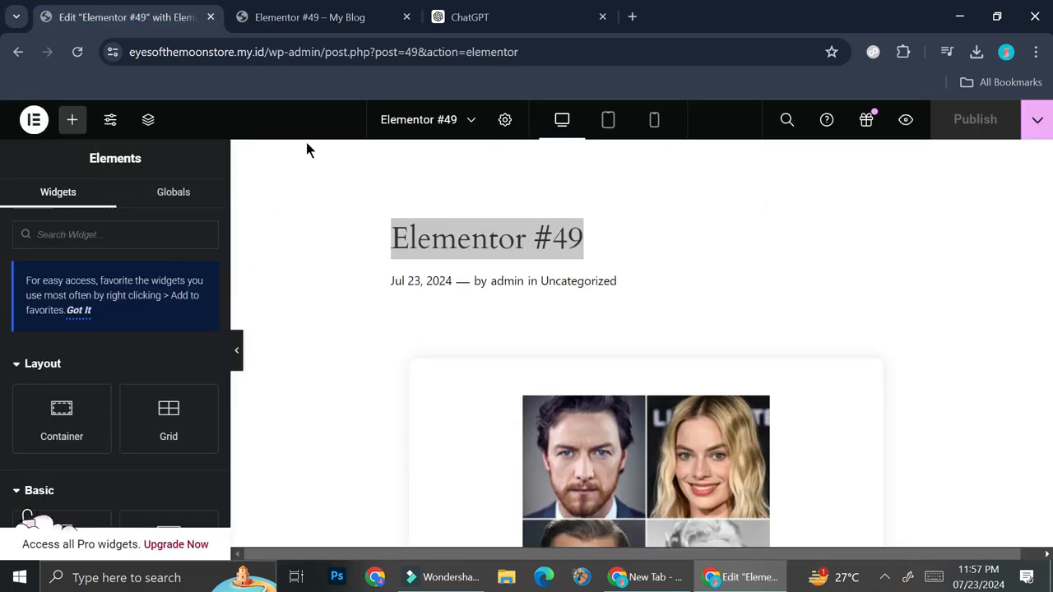
pyautogui.moveTo(557, 56); pyautogui.dragTo(325, 63)
pyautogui.press('BackSpace')
pyautogui.press('Return')
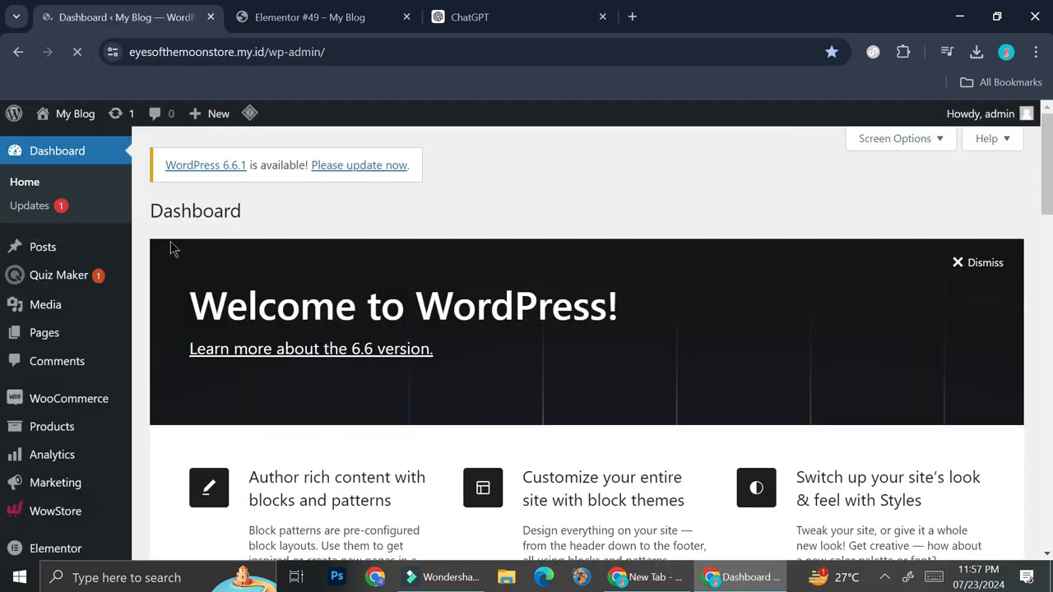
# Open the Quiz Maker results and examine the recorded attempt's user, start and end times, duration and score.
pyautogui.click(73, 281)
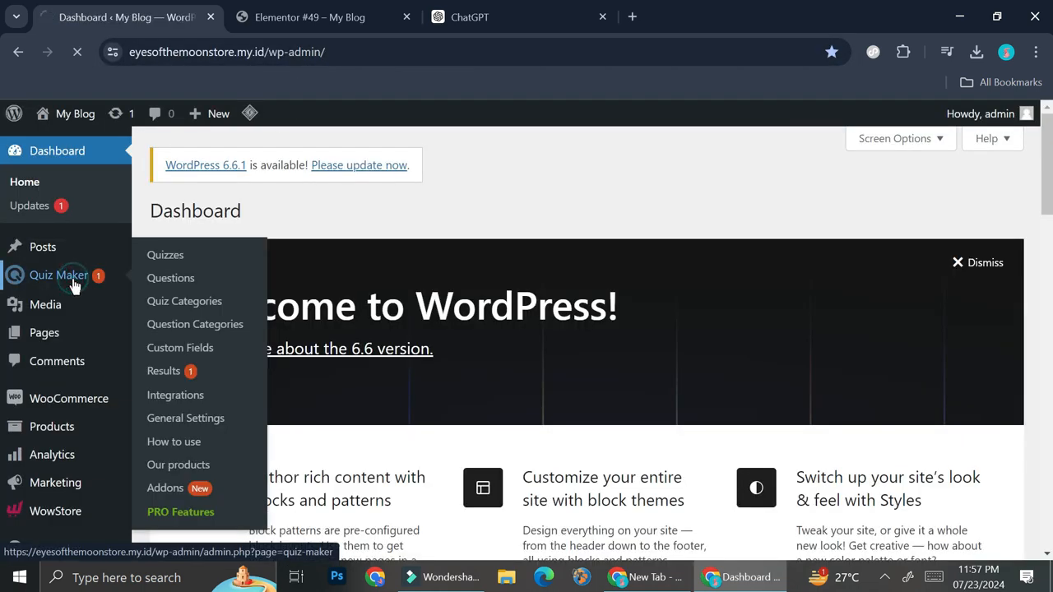
pyautogui.click(168, 367)
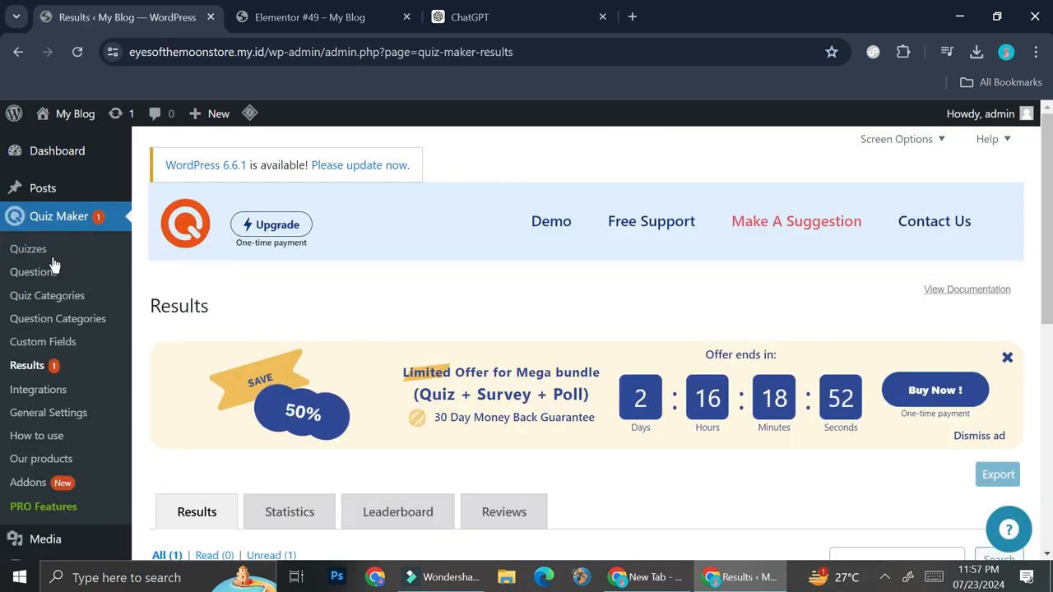
pyautogui.scroll(-6, 386, 345)
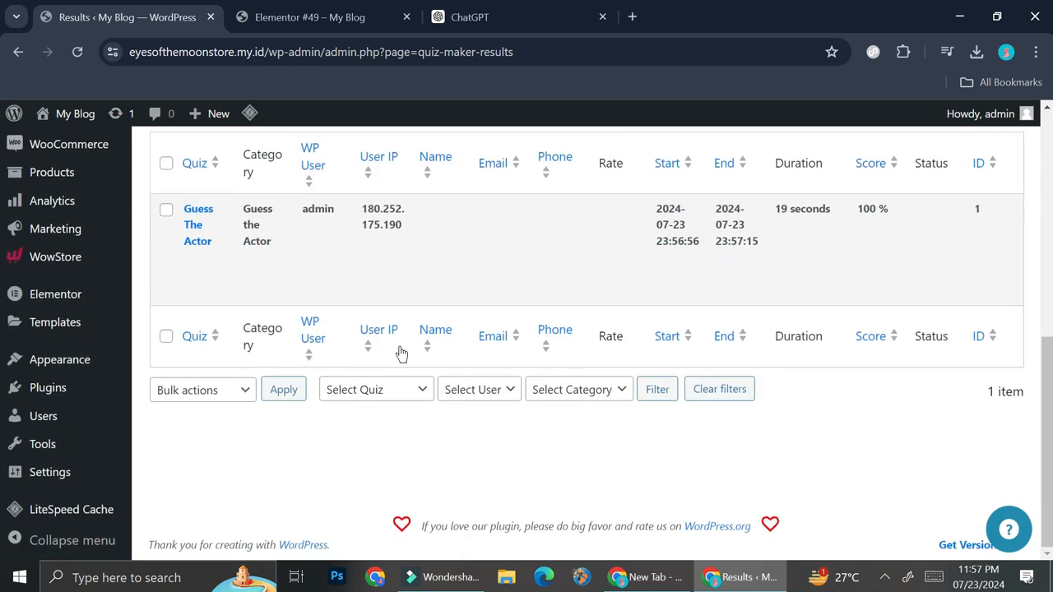
pyautogui.moveTo(611, 299)
pyautogui.scroll(1, 608, 299)
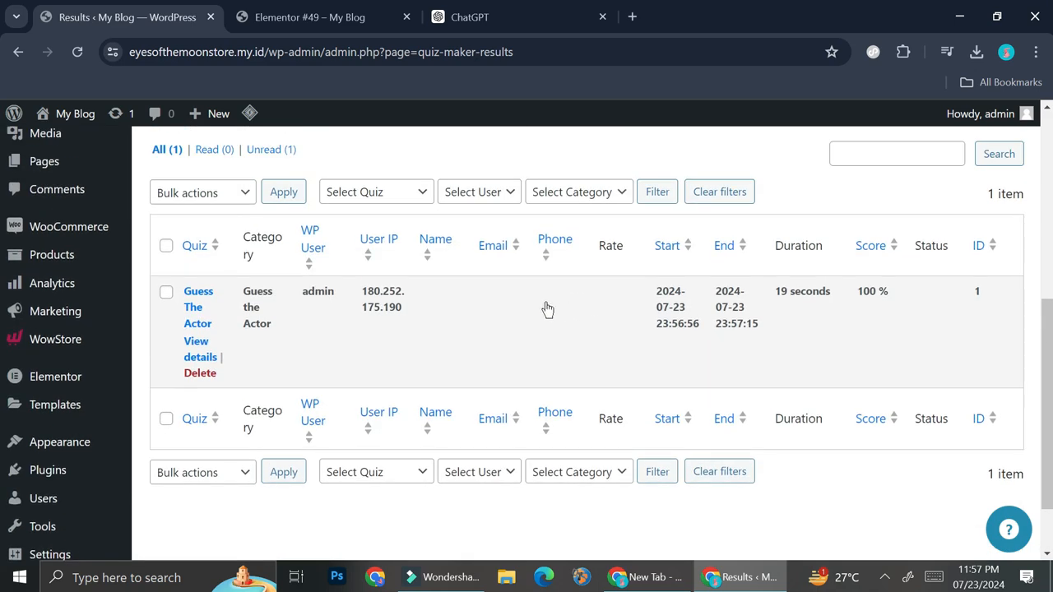